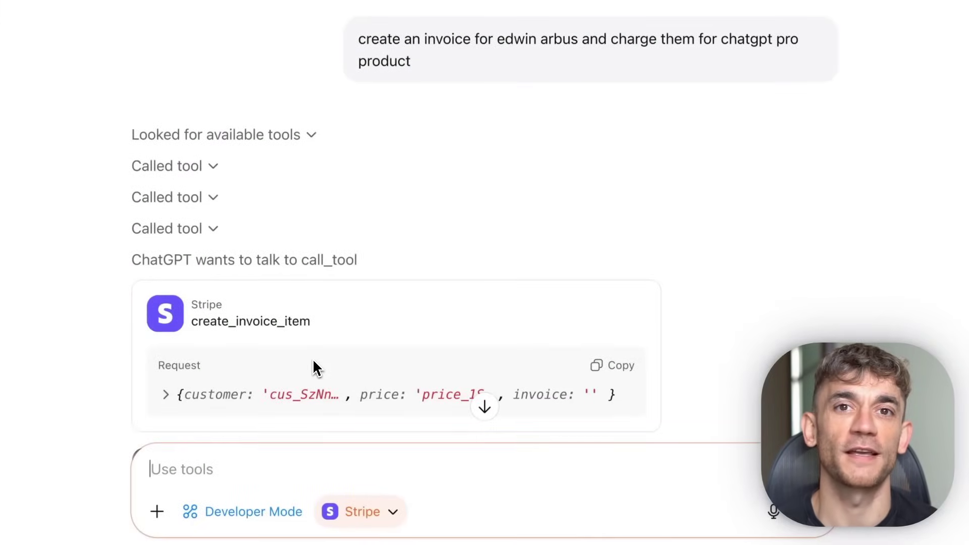
Approve Stripe's create_invoice_item call for the whole conversation, then open the View & Pay Invoice page
scroll(284, 362, down, 2)
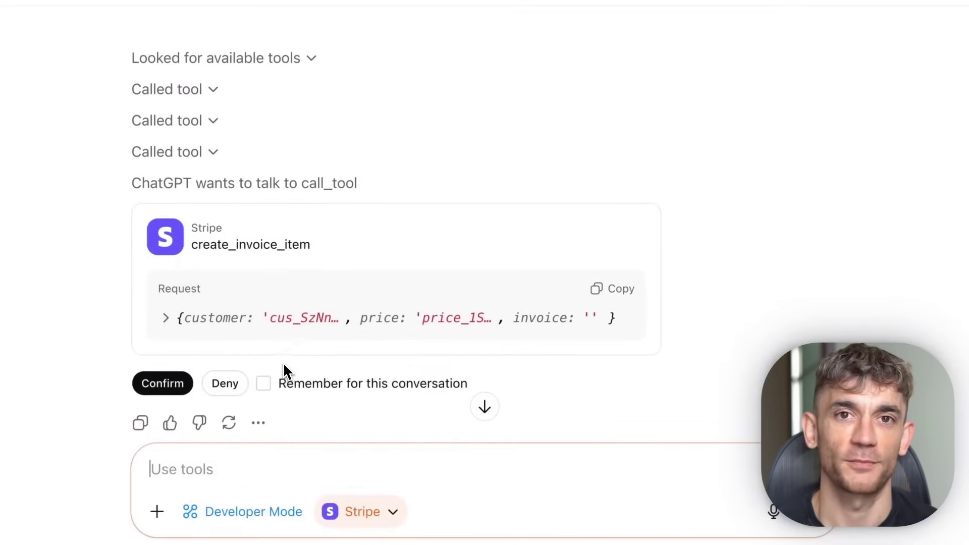
click(270, 385)
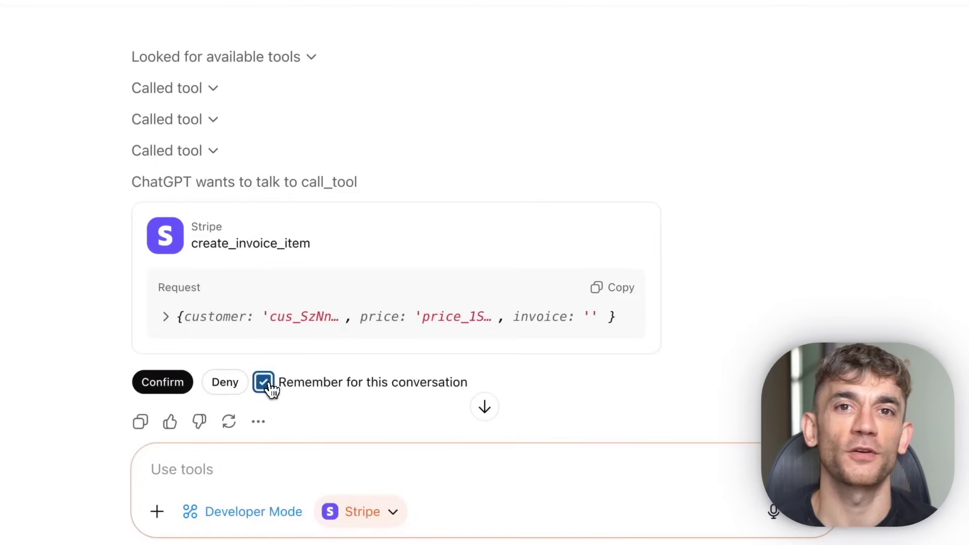
click(172, 389)
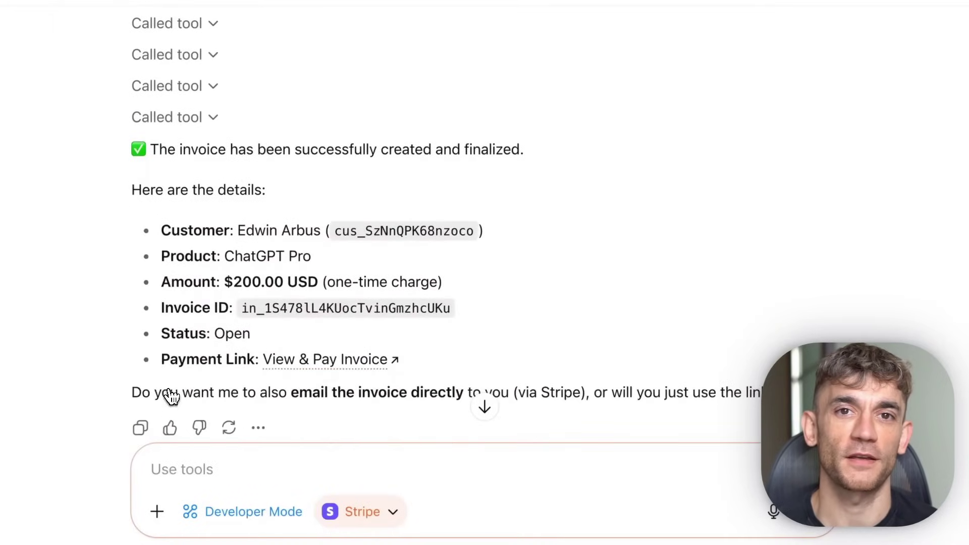
click(298, 362)
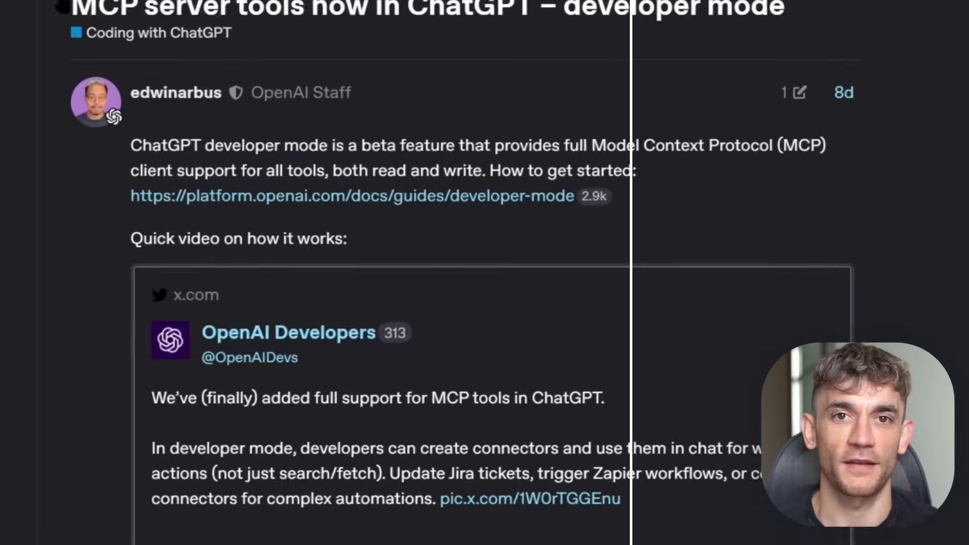
Highlight the announcement's title and first line, then open the developer-mode guide in a new tab
drag(106, 27, 794, 36)
drag(166, 161, 641, 192)
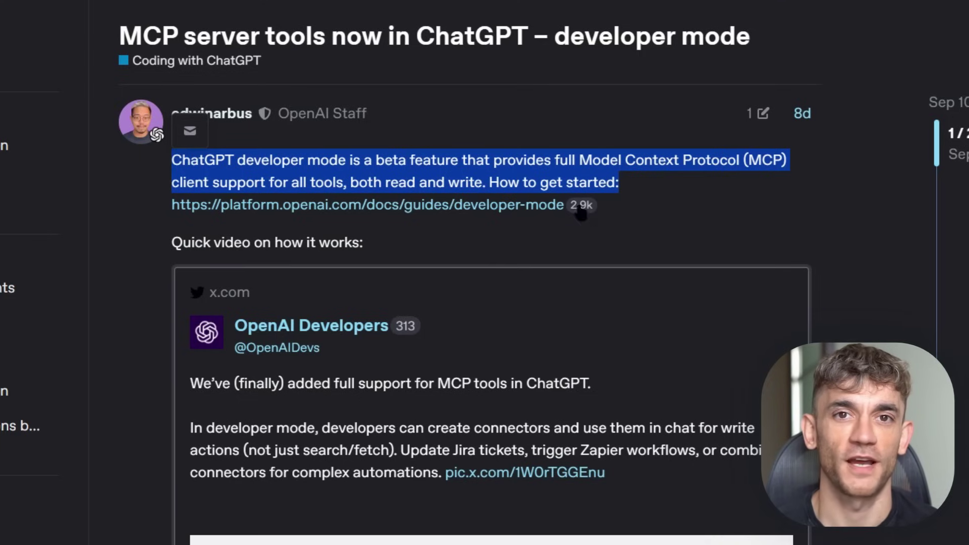
right_click(489, 209)
click(523, 230)
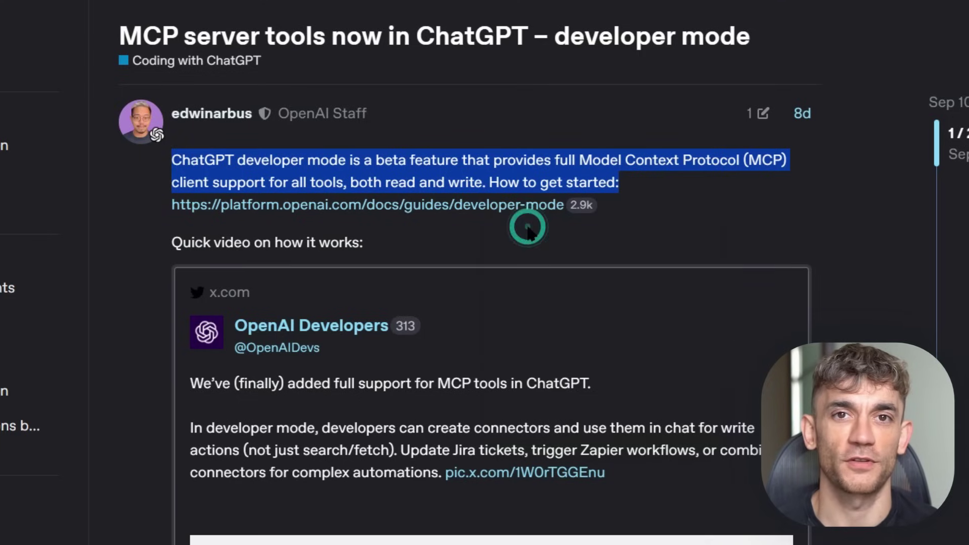
scroll(709, 202, down, 5)
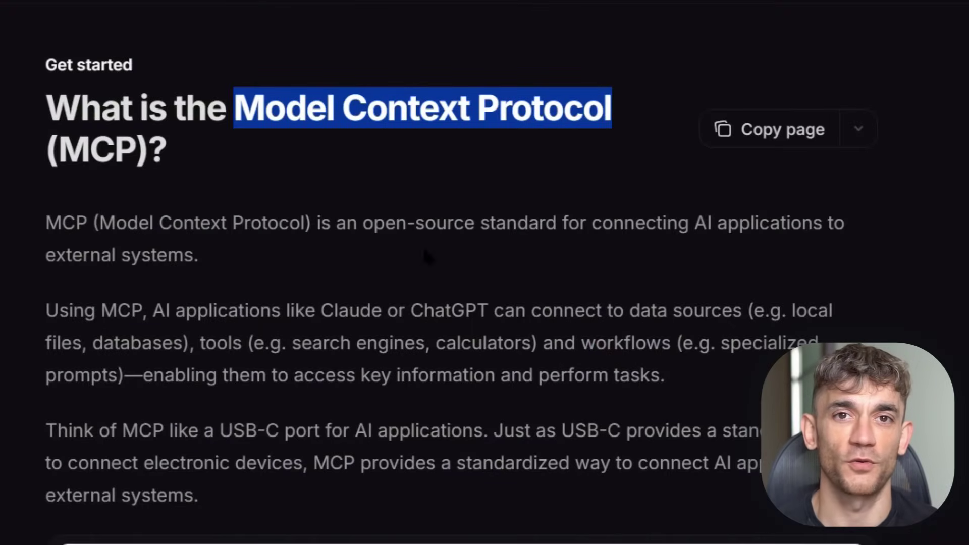
Highlight the MCP introduction paragraphs line by line, including its data sources and tools
drag(44, 223, 232, 265)
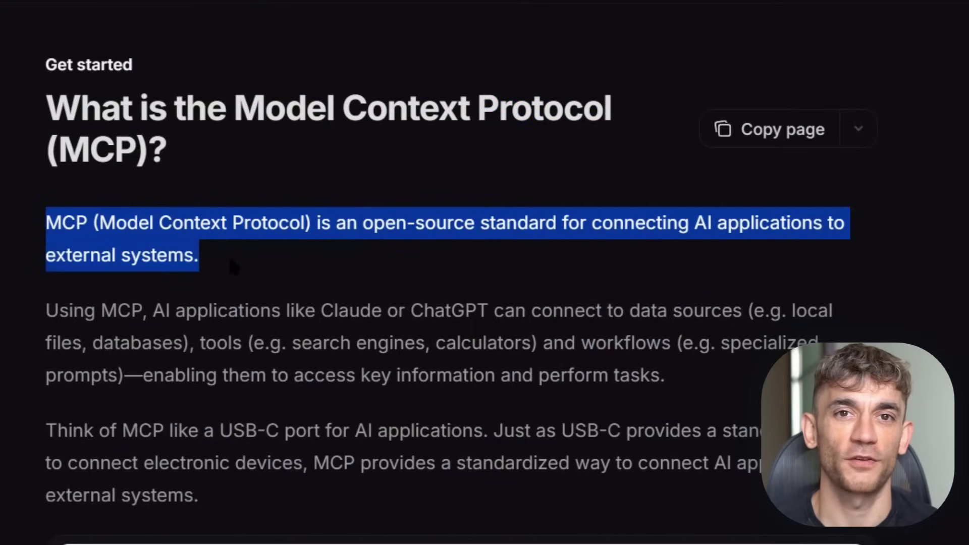
drag(45, 312, 833, 312)
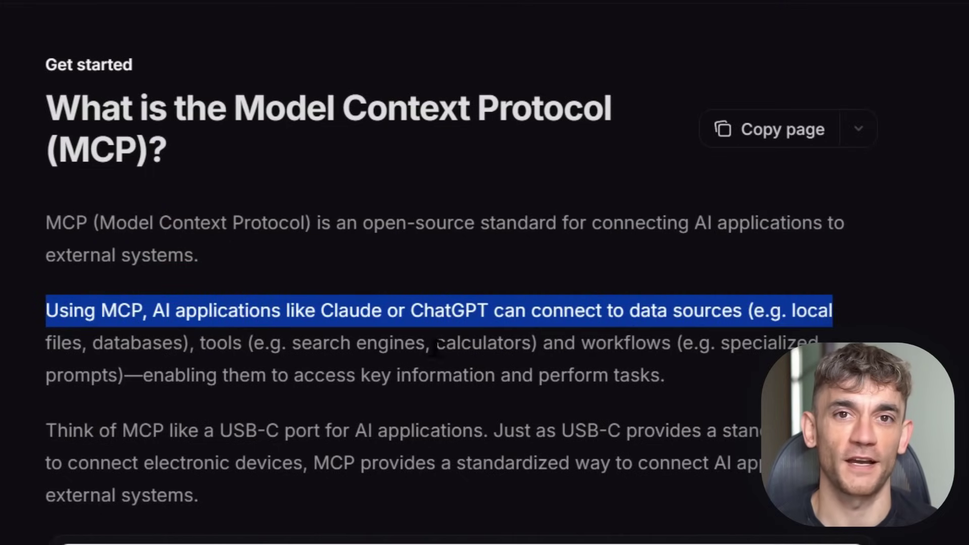
drag(43, 341, 821, 344)
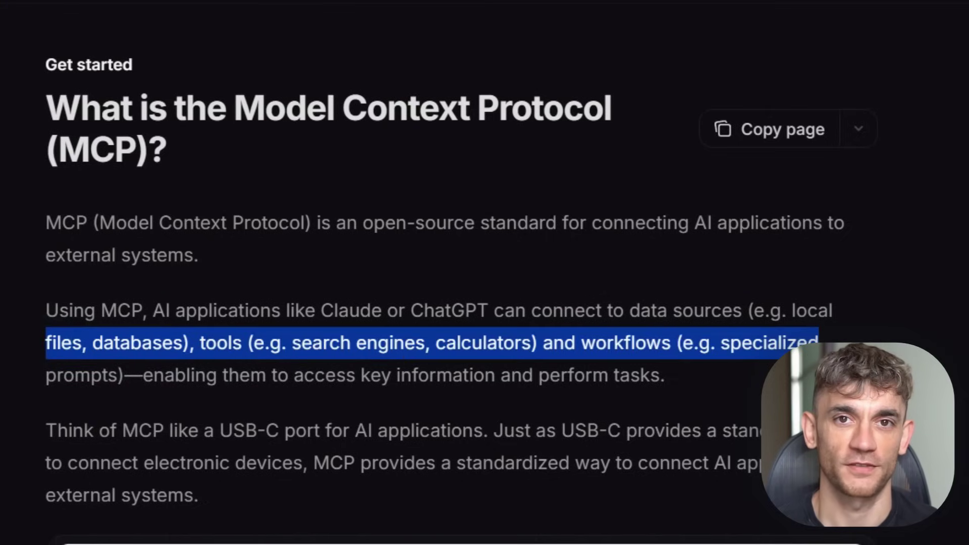
drag(43, 386, 724, 362)
Scroll down to the MCP architecture diagram and enlarge it in the lightbox
scroll(257, 457, down, 1)
scroll(254, 456, down, 1)
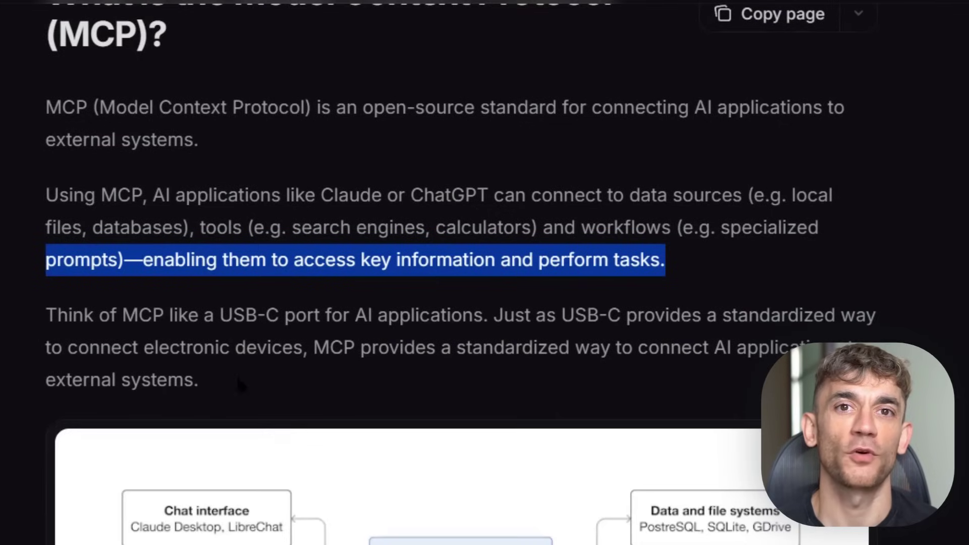
scroll(251, 348, down, 2)
drag(49, 202, 762, 271)
scroll(486, 248, down, 4)
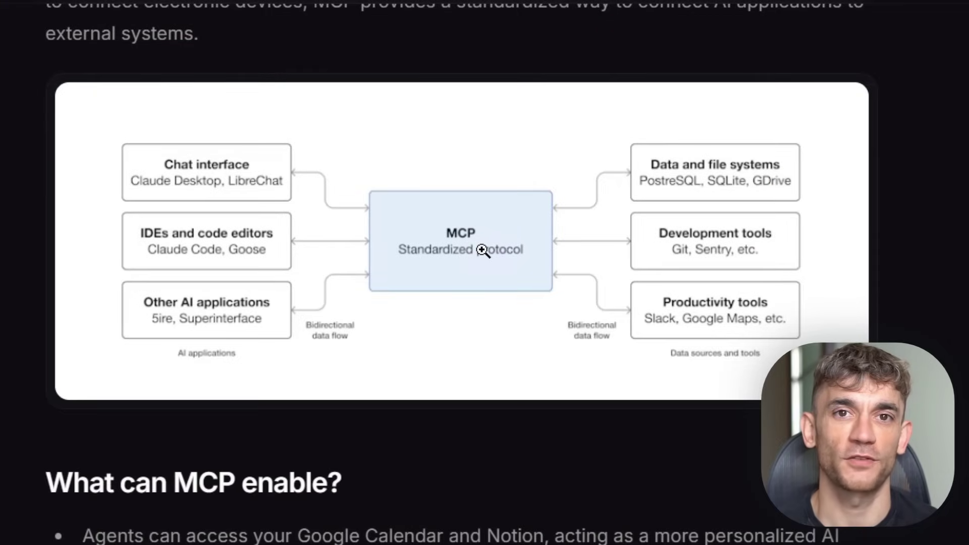
click(482, 250)
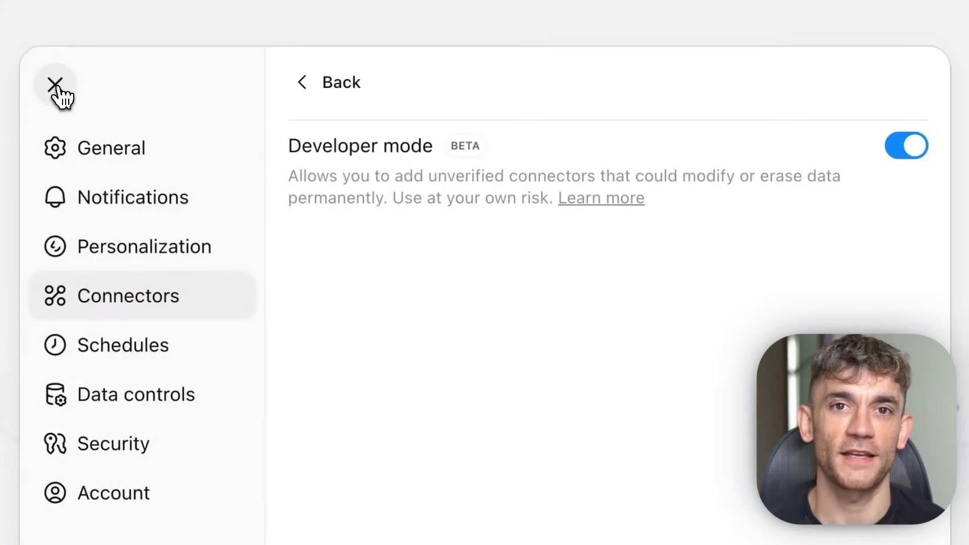
Close Settings and turn on Developer Mode from the chat's More options
click(56, 86)
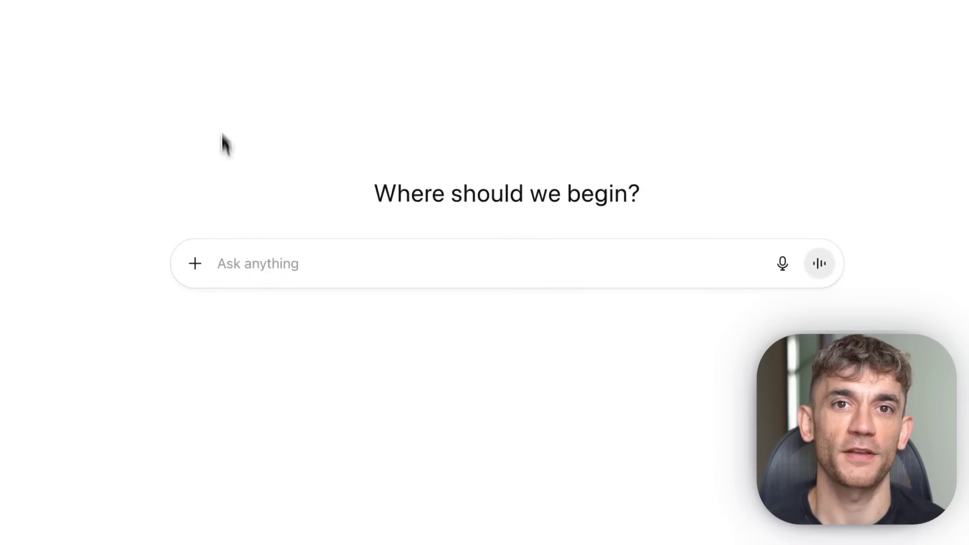
click(195, 265)
mouse_move(250, 502)
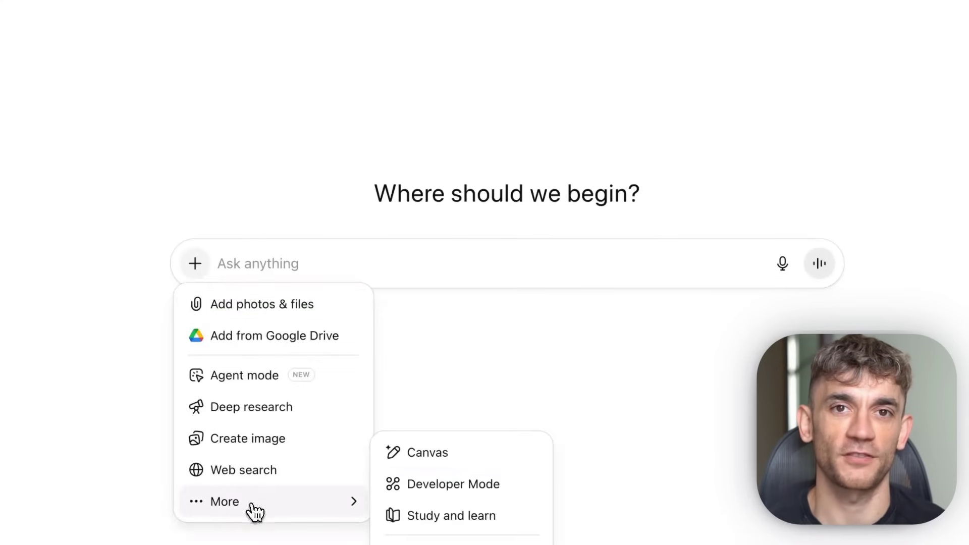
click(426, 498)
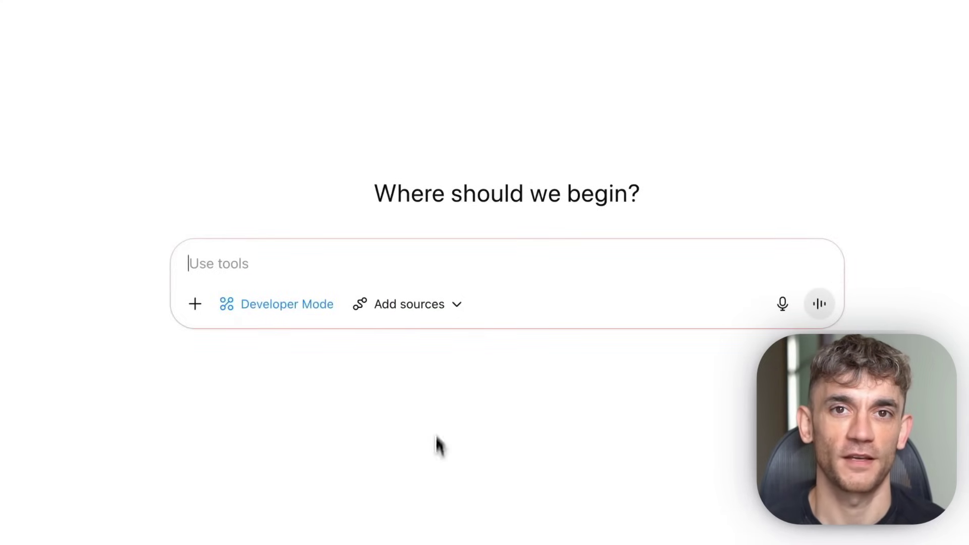
click(411, 304)
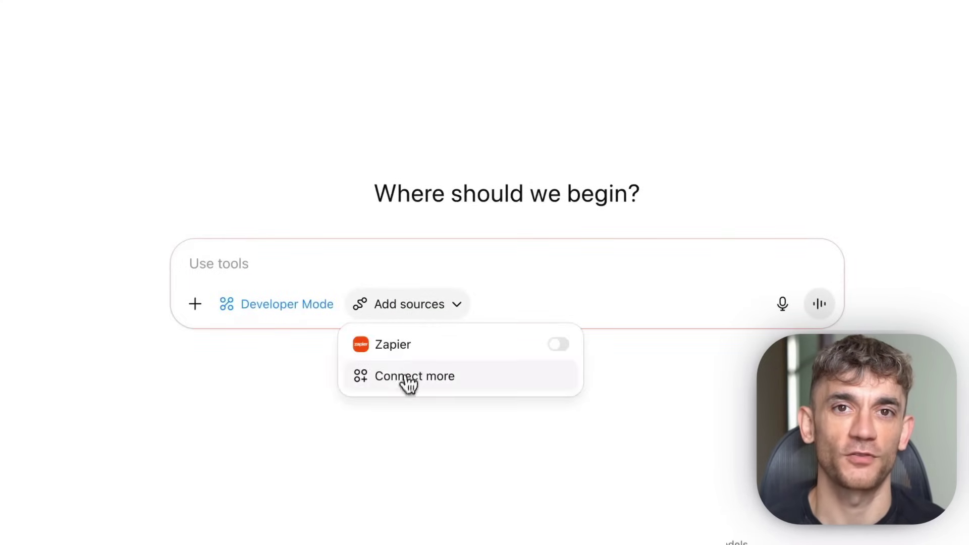
click(407, 378)
click(402, 160)
text(Stripe)
key(Tab)
key(Tab)
text(https://mcp.stripe.com)
drag(403, 163, 352, 88)
Trust the custom connector, create it, and authorize ChatGPT to access the Stripe account
click(350, 475)
scroll(354, 486, down, 1)
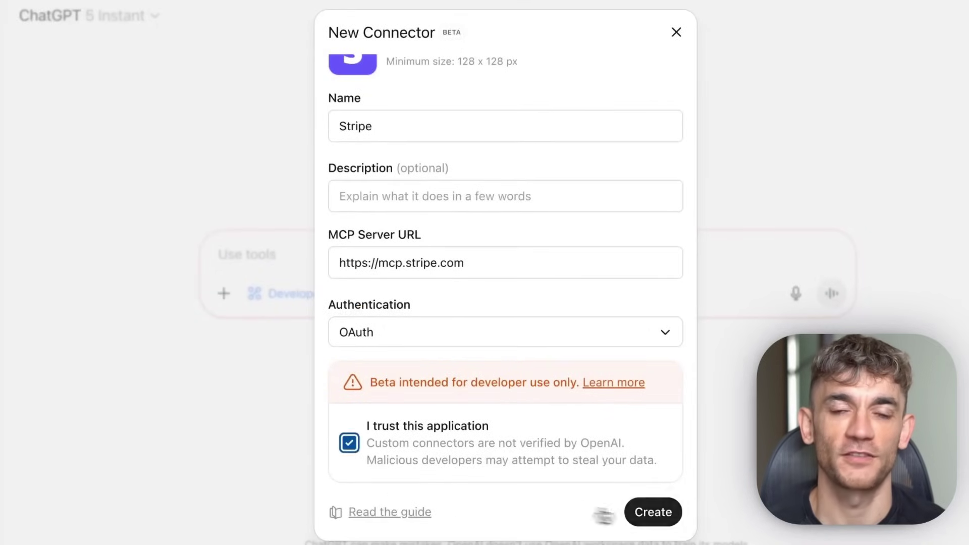
click(648, 517)
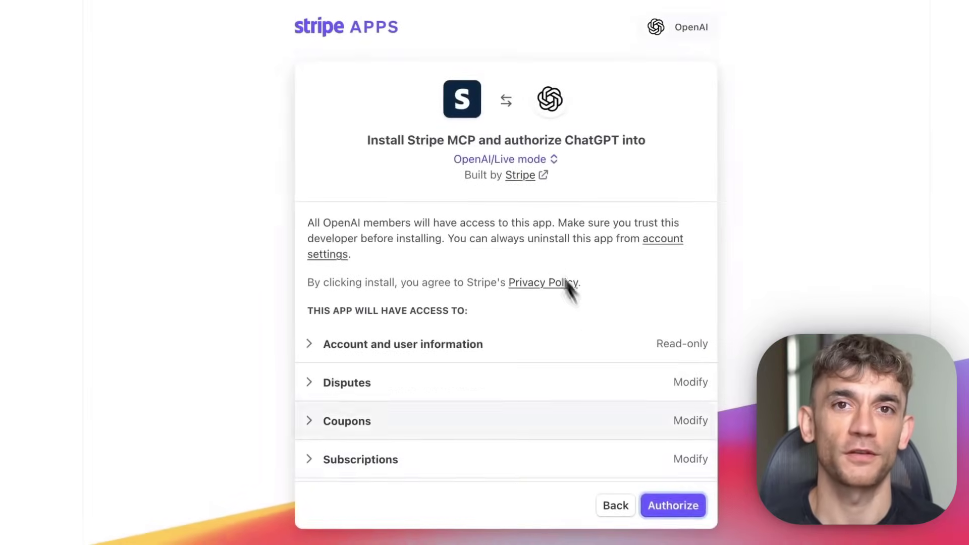
click(673, 505)
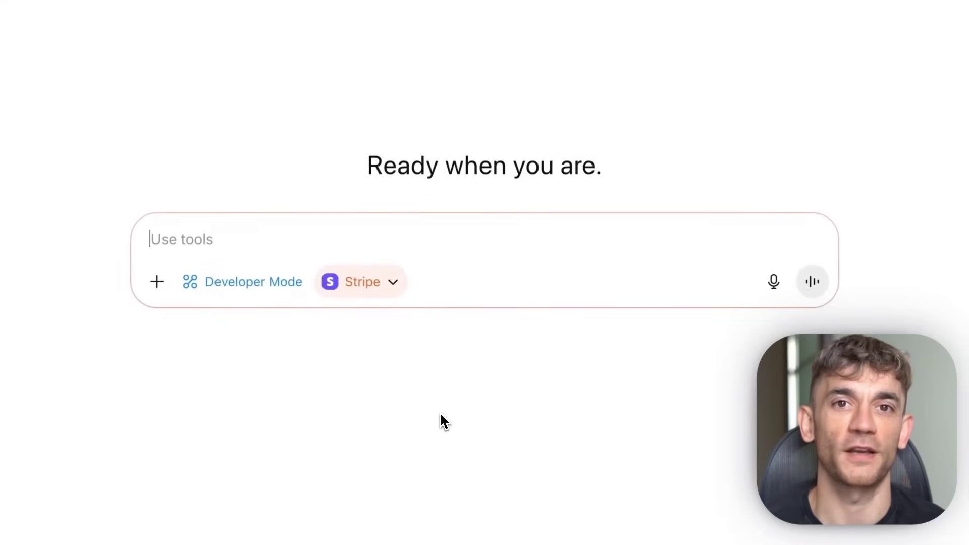
Ask 'what is my balance', expand the retrieve_balance response array, then collapse the tool card
text(wh)
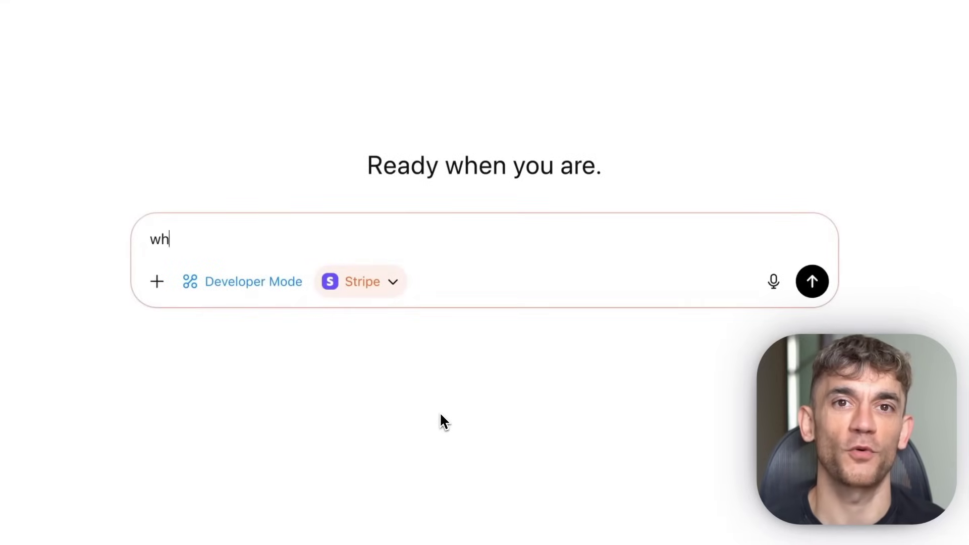
text(at is my balance)
key(Return)
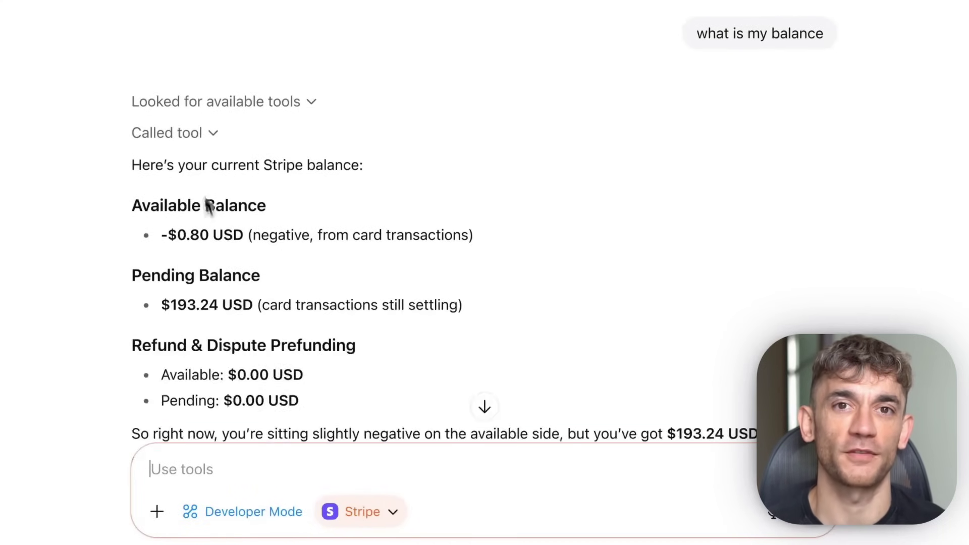
click(191, 138)
click(166, 353)
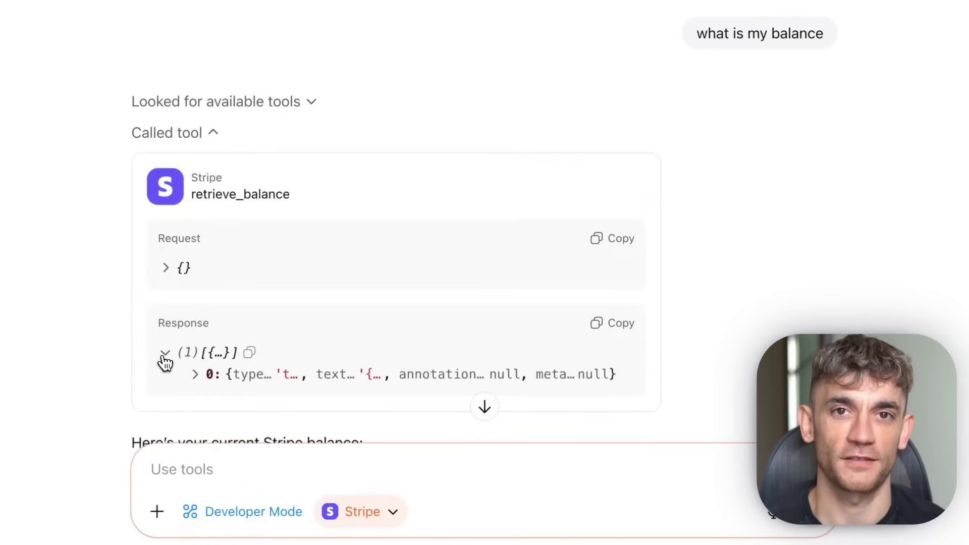
click(204, 139)
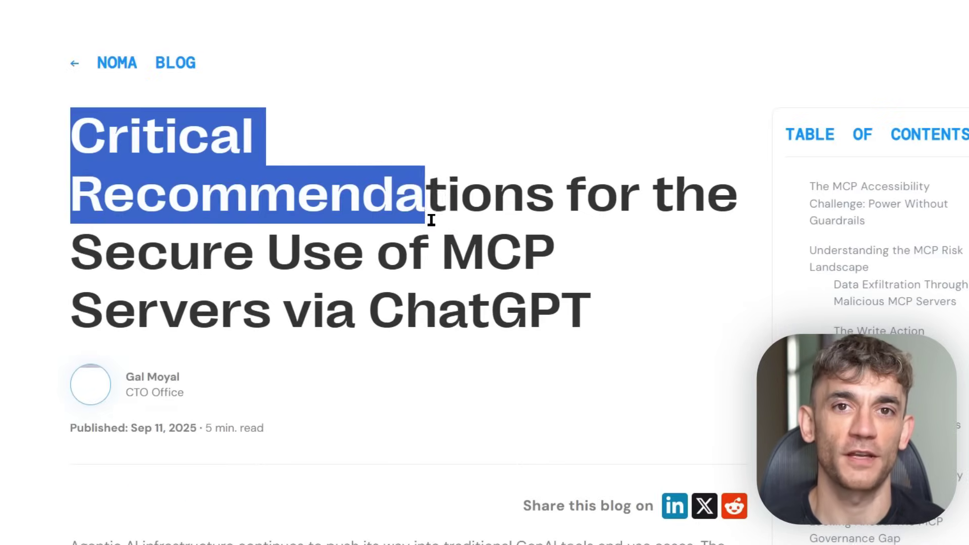
Highlight the Noma Security blog post title and scroll into the article
drag(431, 220, 455, 220)
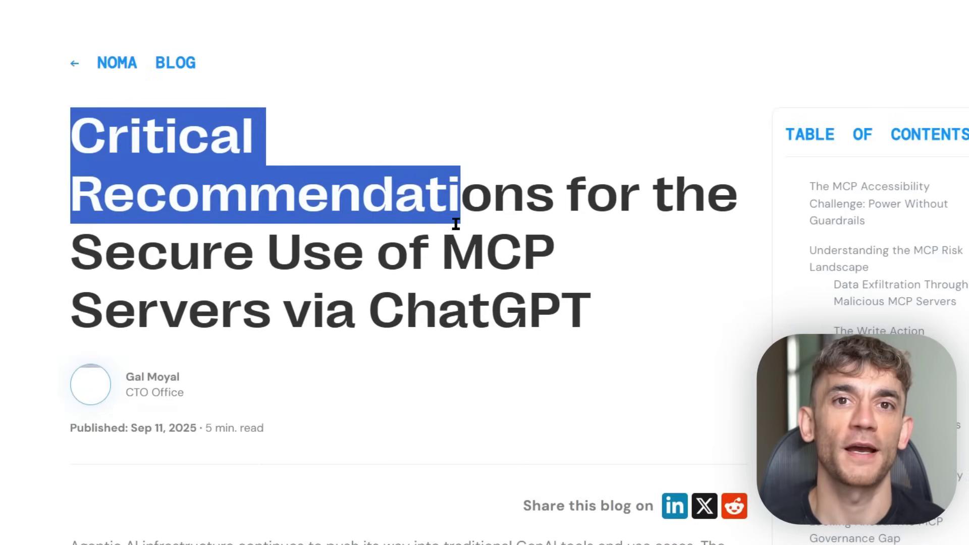
click(143, 156)
drag(74, 133, 656, 329)
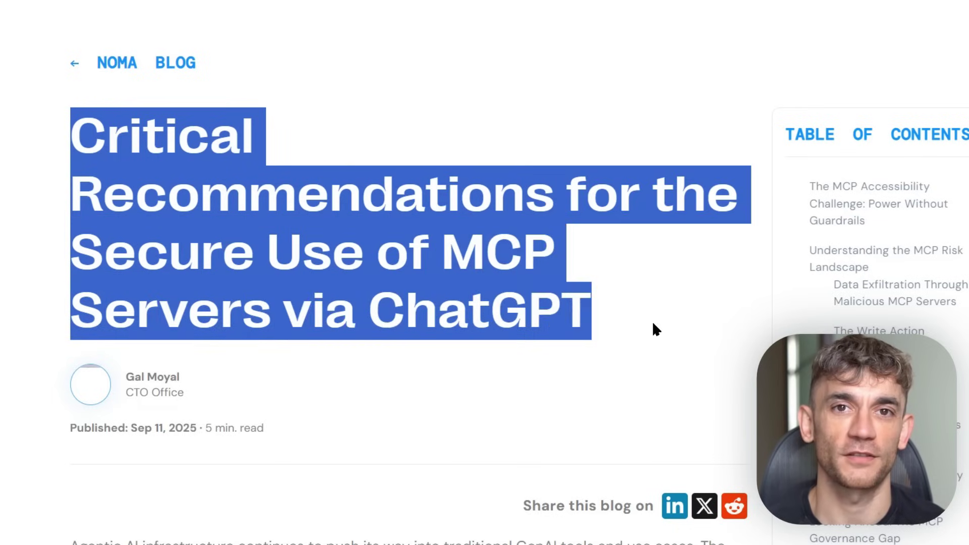
click(655, 329)
scroll(656, 329, down, 10)
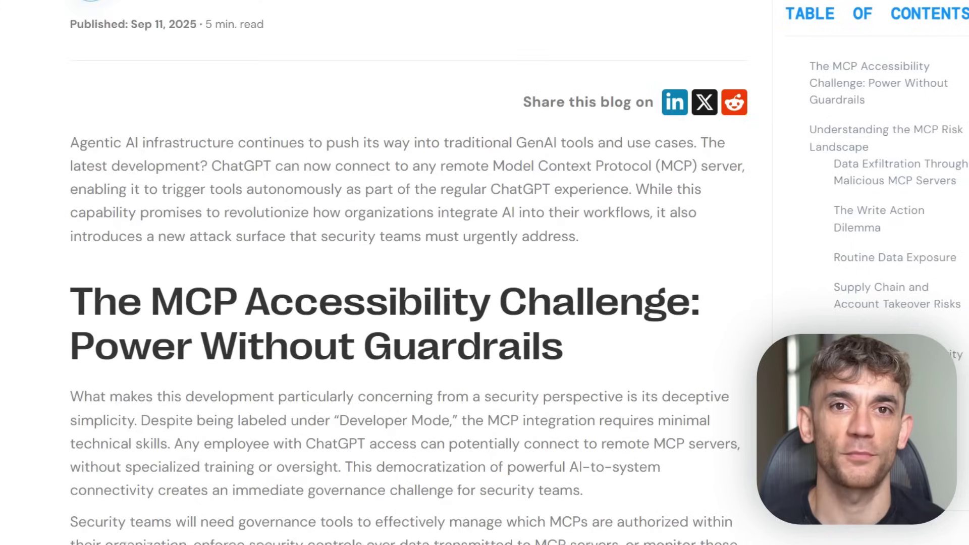
scroll(403, 293, down, 1)
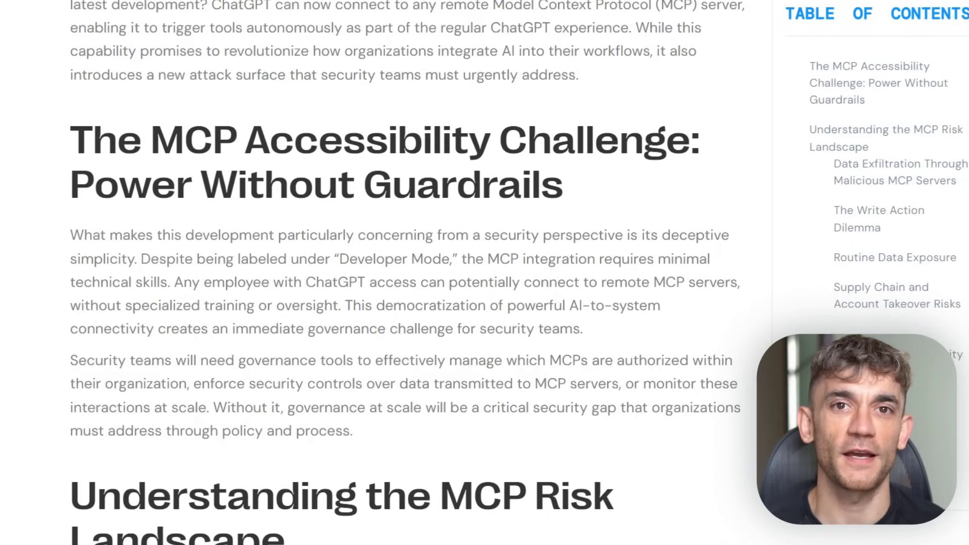
scroll(384, 272, down, 3)
scroll(409, 273, down, 7)
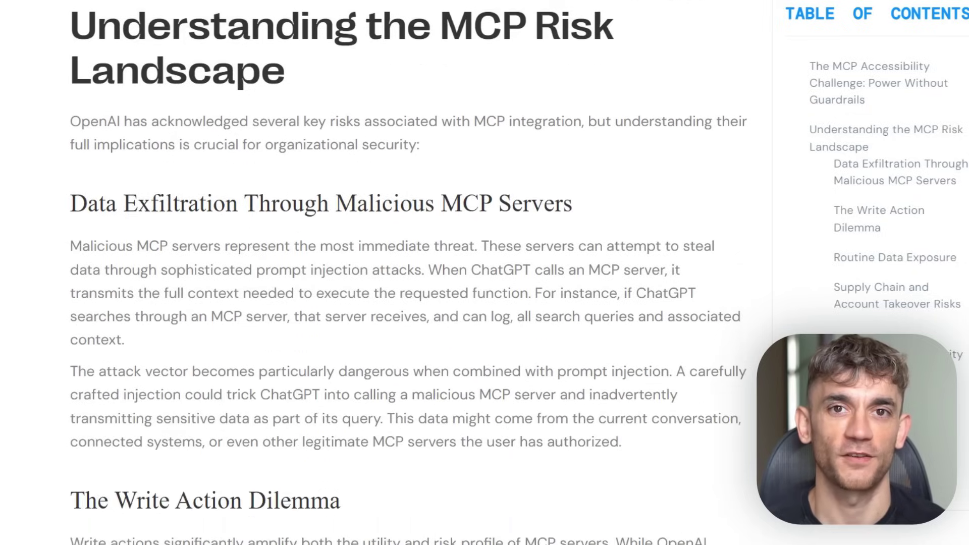
Highlight the Data Exfiltration Through Malicious MCP Servers heading and accept the cookie banner
drag(71, 108, 656, 109)
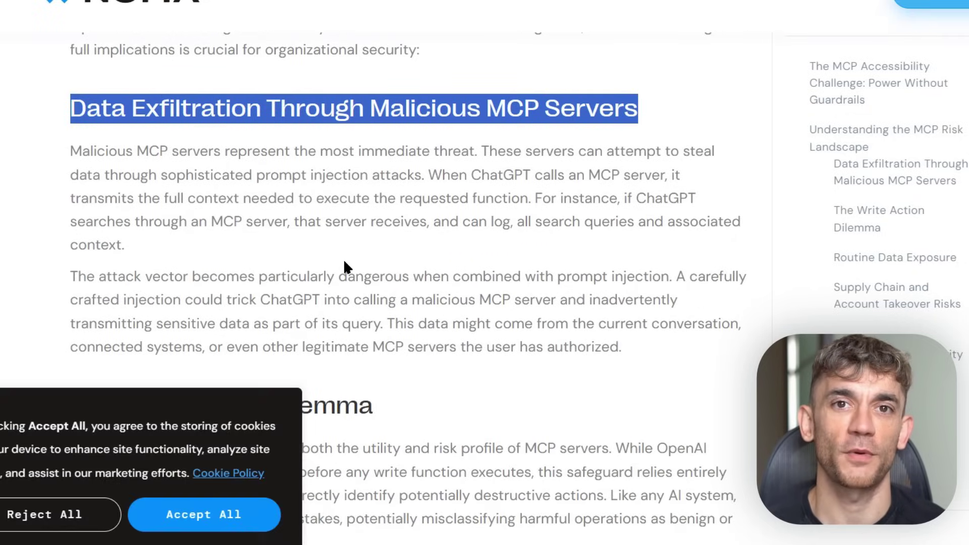
click(169, 508)
scroll(72, 262, down, 3)
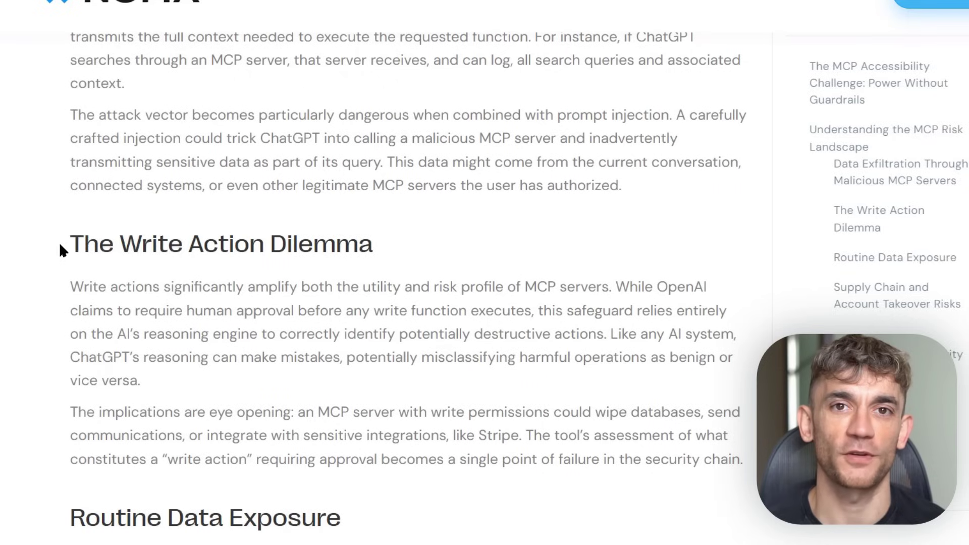
drag(60, 247, 431, 223)
scroll(432, 223, down, 5)
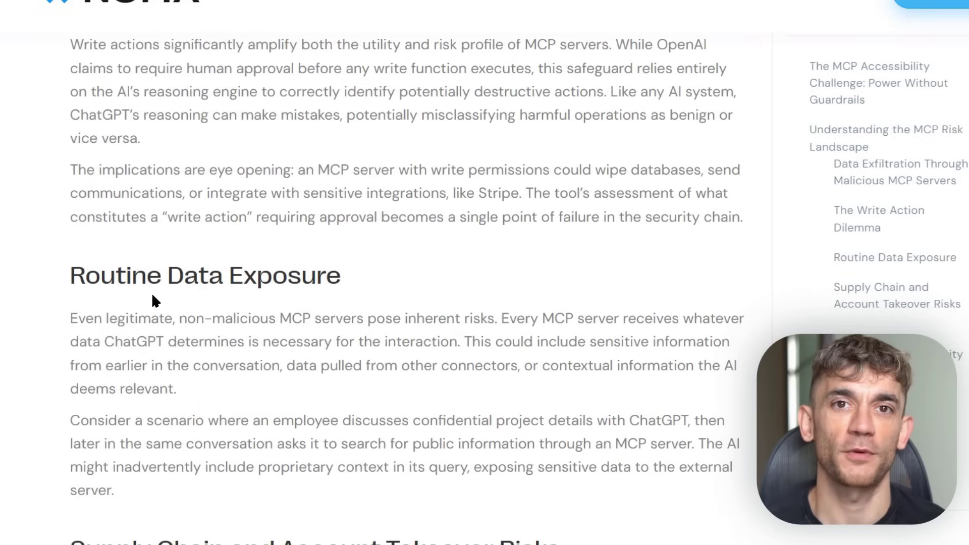
drag(69, 277, 437, 268)
scroll(436, 270, down, 5)
Read on to the MCP security recommendations, then turn on Developer Mode in a new ChatGPT chat
click(55, 310)
drag(123, 301, 631, 277)
scroll(631, 277, down, 6)
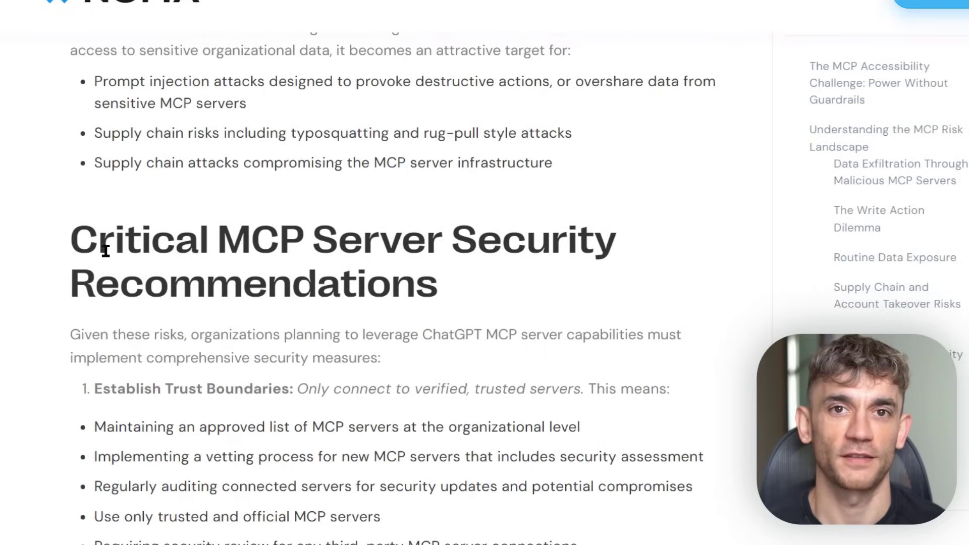
drag(79, 243, 568, 302)
scroll(568, 298, down, 5)
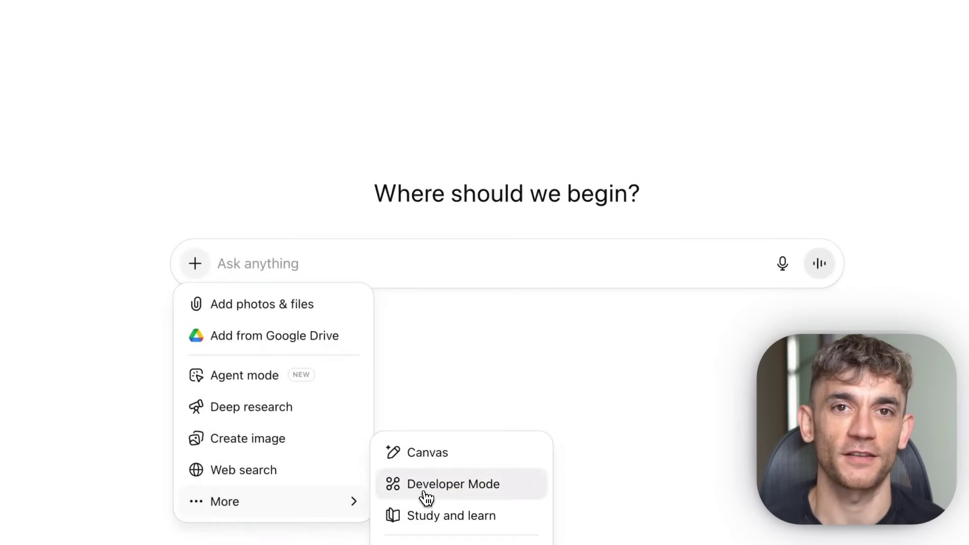
click(427, 498)
click(412, 312)
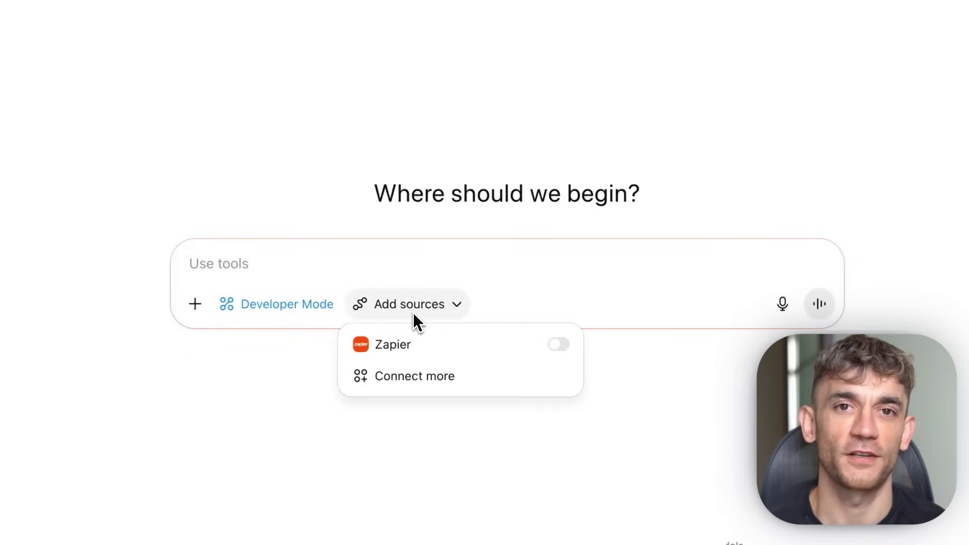
Fill in a new connector named 'Stripe' with the MCP server URL and the Stripe logo
click(410, 374)
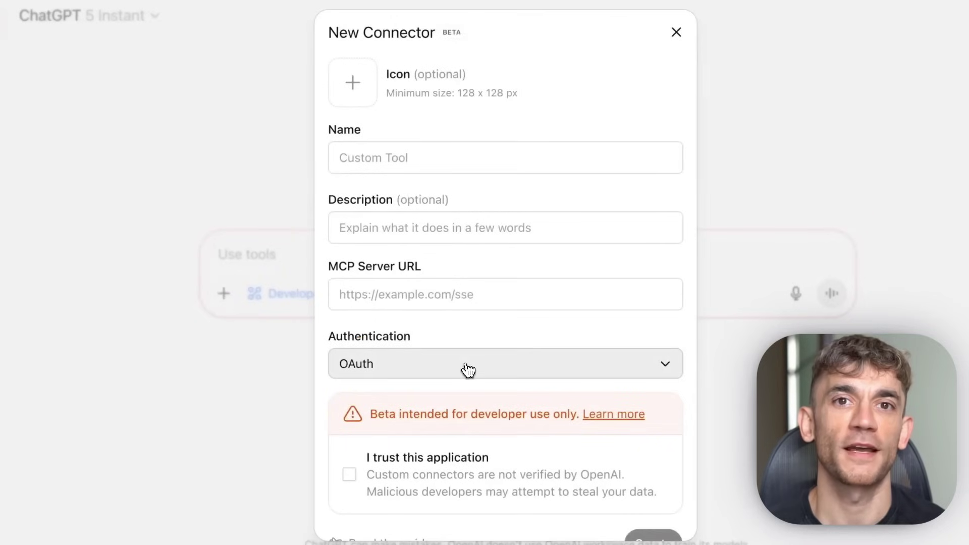
click(402, 160)
text(Stripe)
key(Tab)
key(Tab)
text(https://mcp.stripe.com)
drag(188, 223, 347, 93)
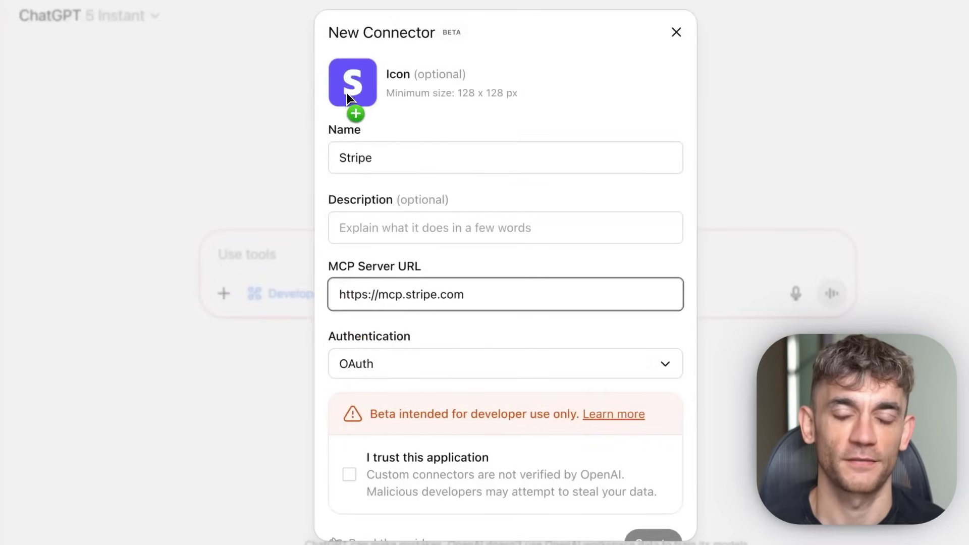
Trust the connector, create it, and authorize it on Stripe's install page
click(349, 474)
scroll(354, 485, down, 1)
click(648, 517)
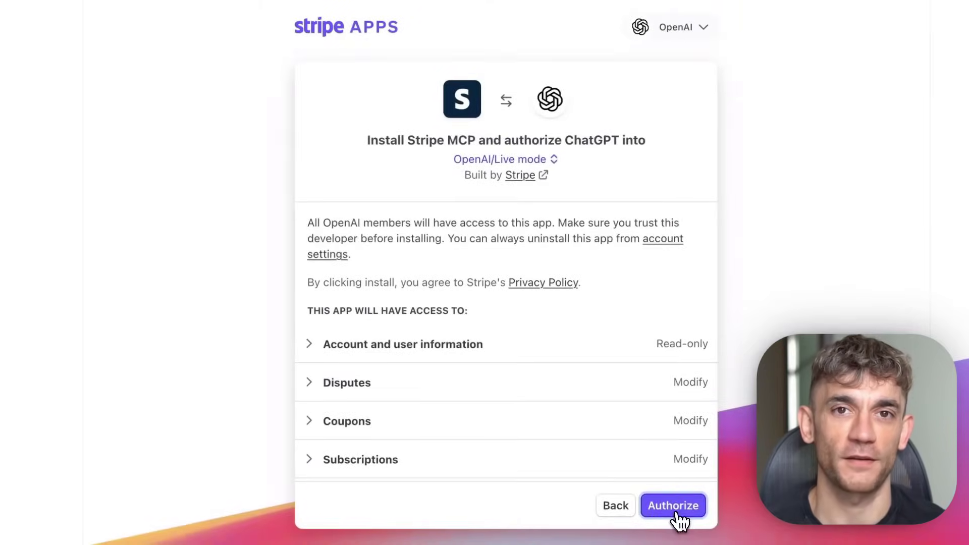
click(678, 515)
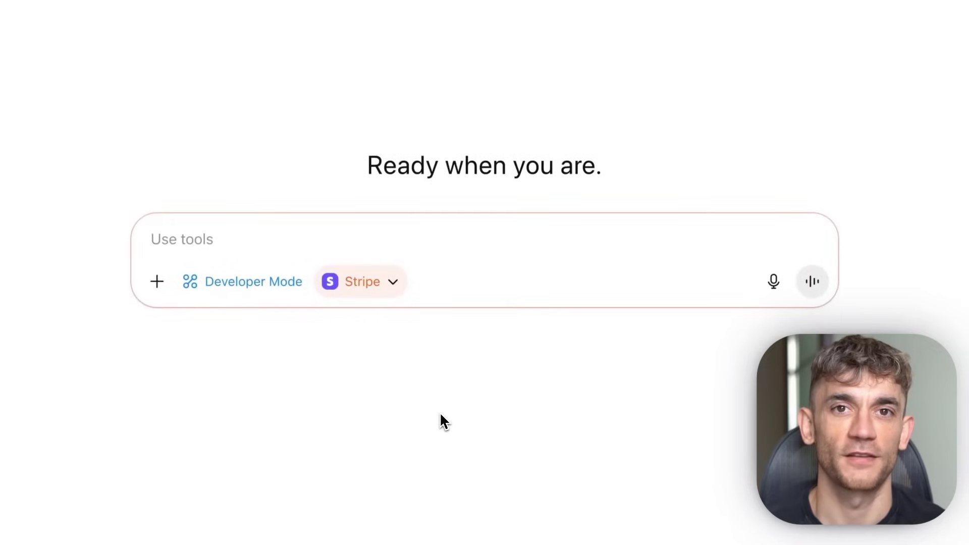
Ask 'what is my balance' and inspect the retrieve_balance response: -$0.80 available, $193.24 pending
text(what is my balance)
key(Return)
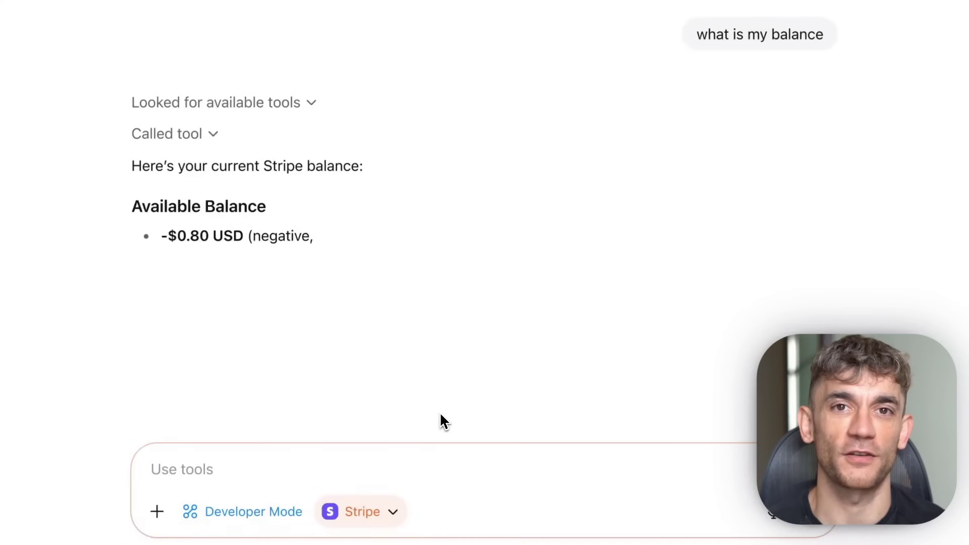
click(191, 144)
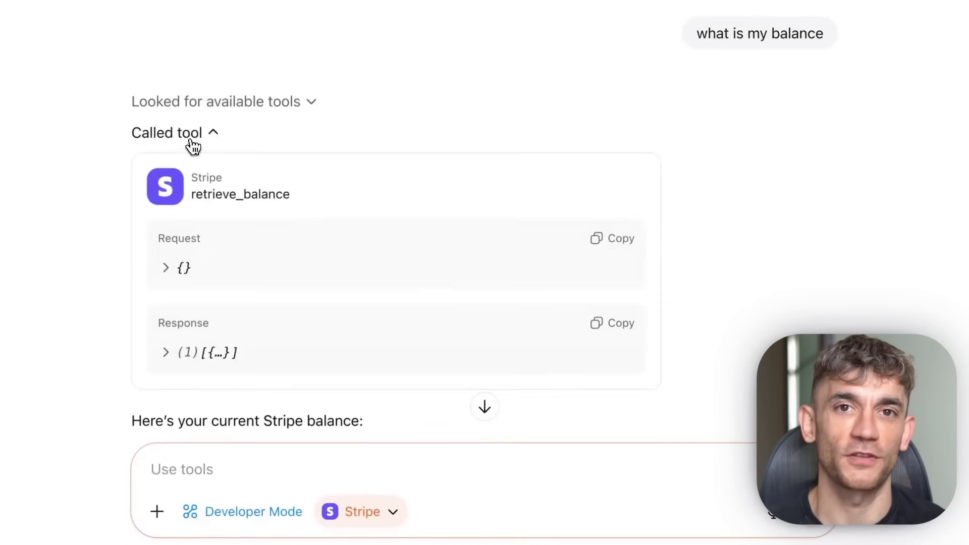
click(165, 353)
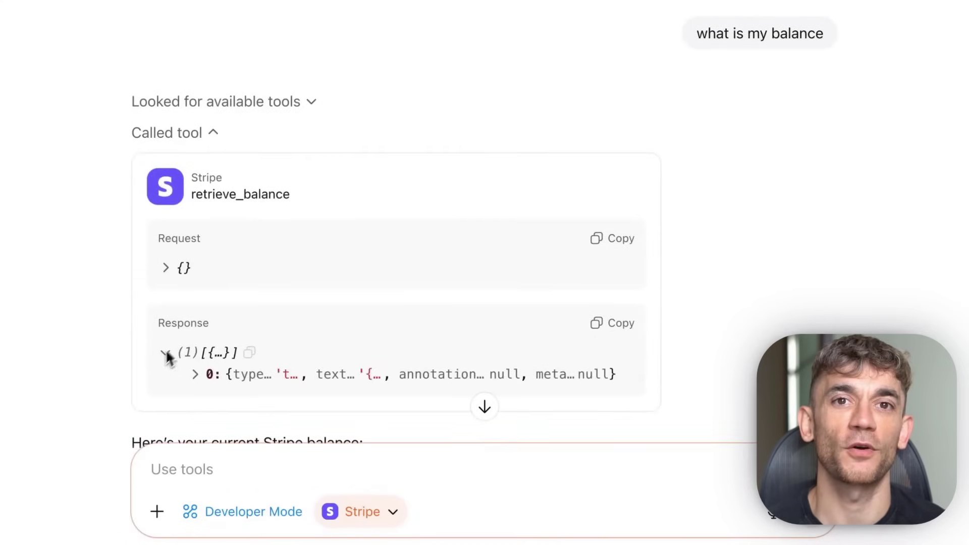
click(207, 139)
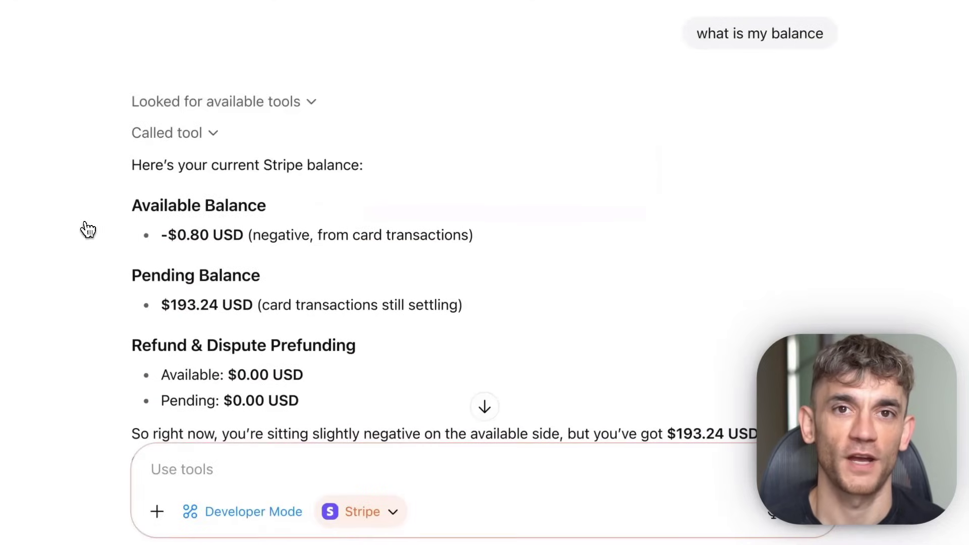
scroll(88, 230, down, 2)
scroll(88, 229, down, 1)
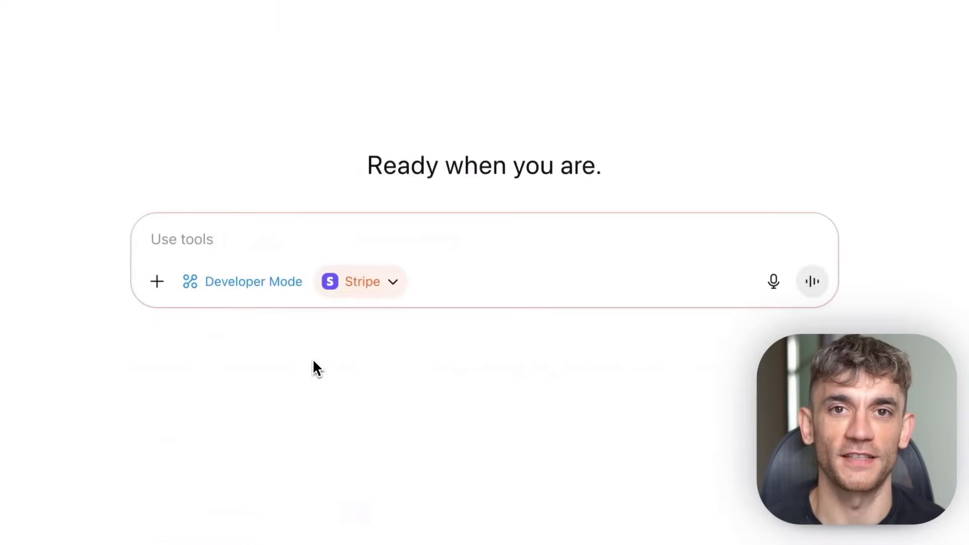
Request a $1000 SEO consultancy invoice for the client, approve Stripe's create and finalize calls, and open the payment page
text(Create an invocie for Julian Goldie of $1000 for SEO conso)
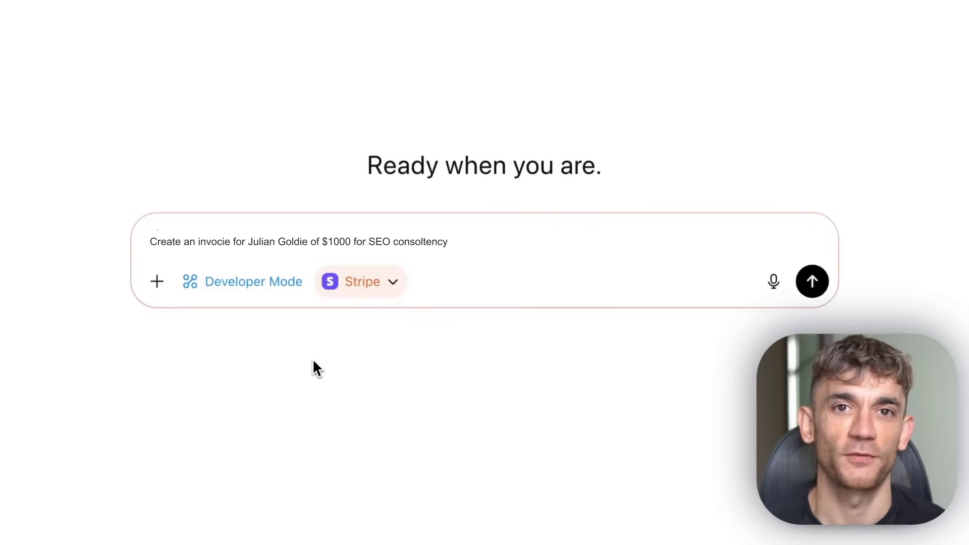
text(ltency)
key(Return)
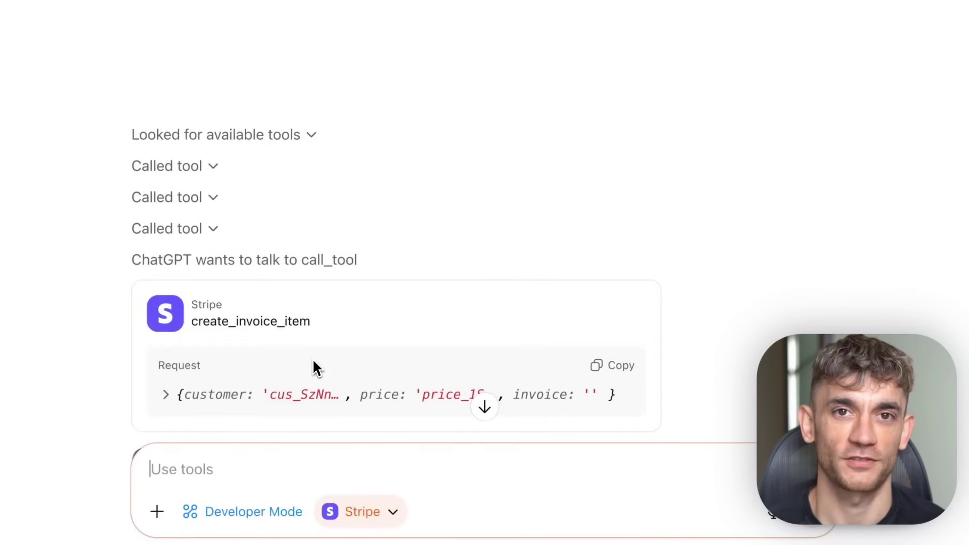
click(266, 384)
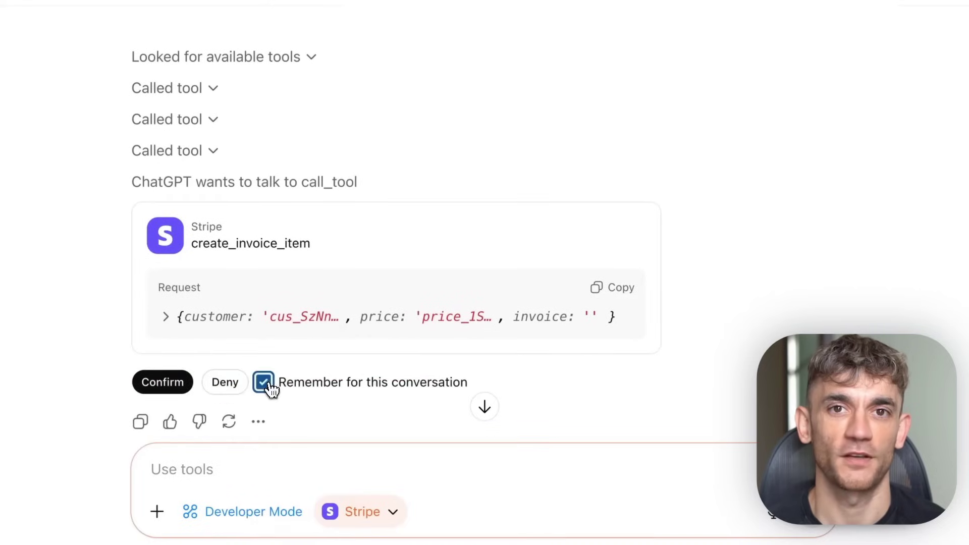
click(173, 389)
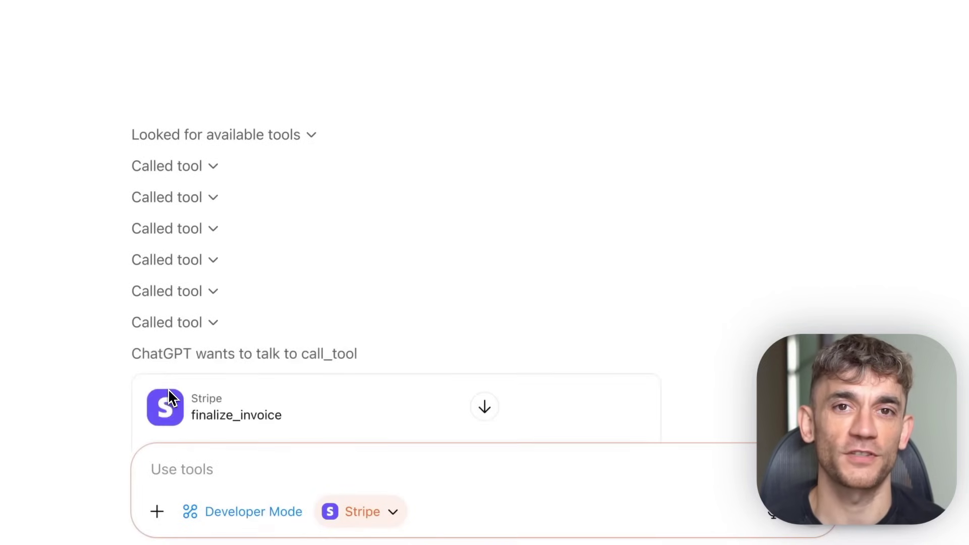
click(170, 390)
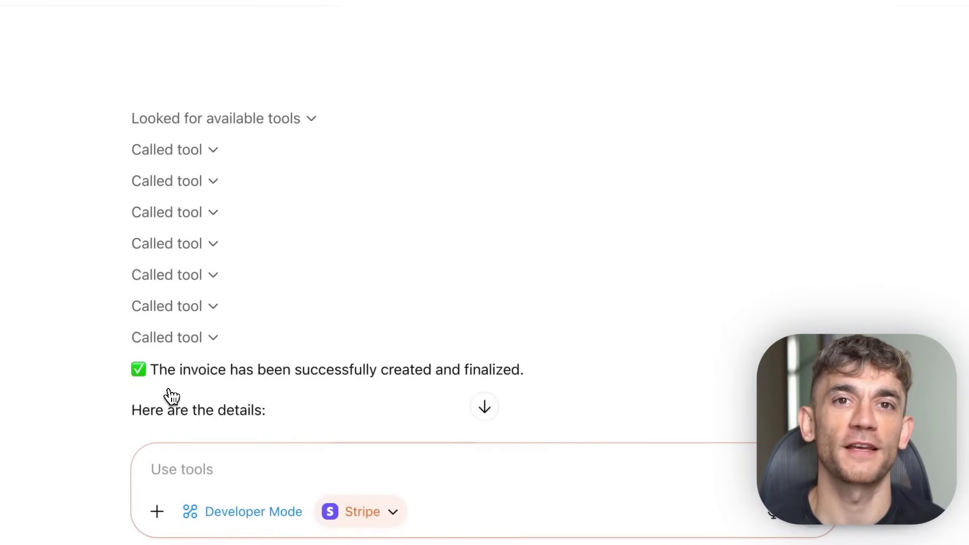
scroll(171, 396, down, 4)
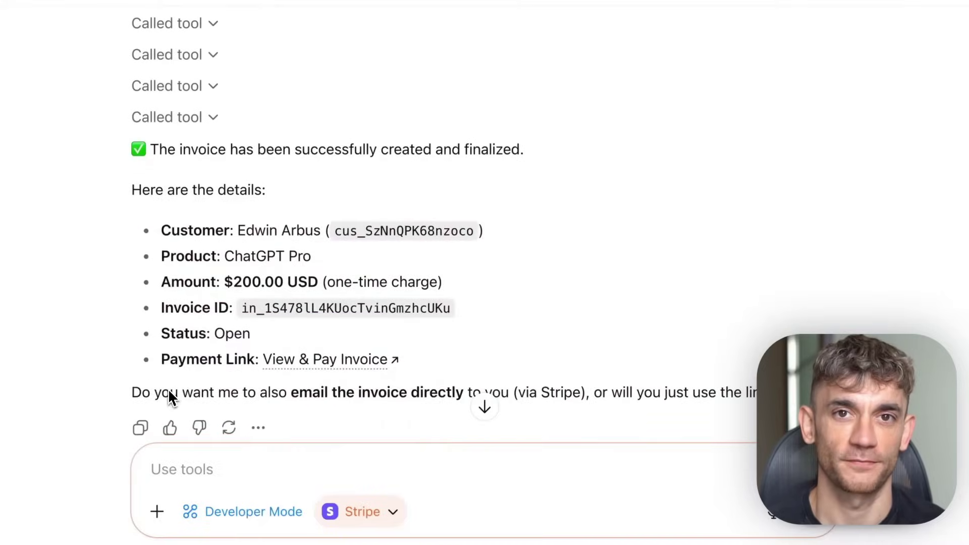
click(295, 360)
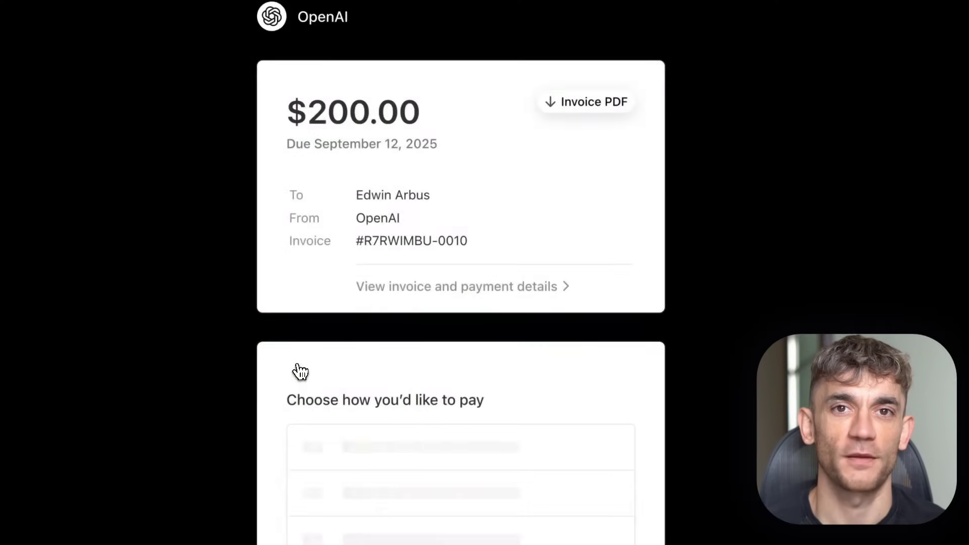
Show the invoice and payment details for the $200.00 invoice due September 12, 2025
click(395, 289)
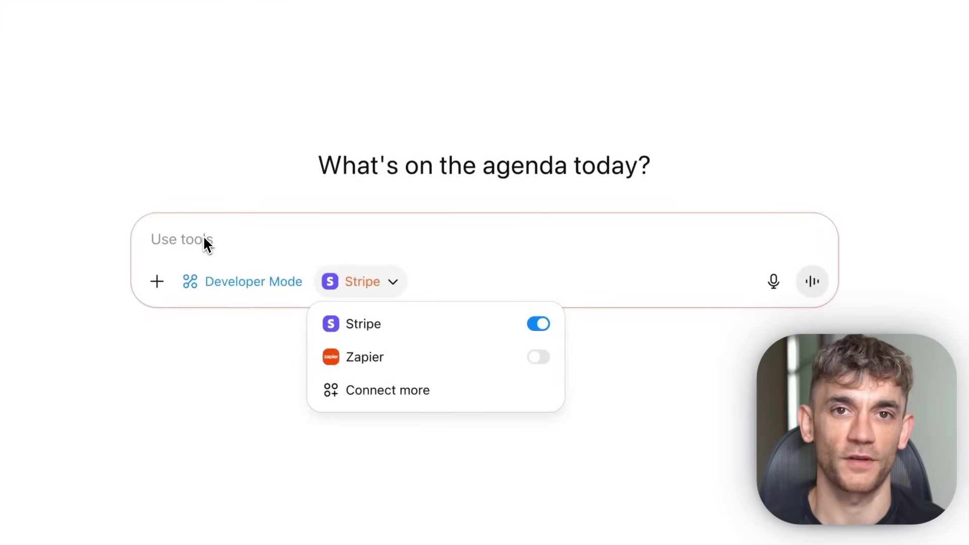
Enable Zapier alongside Stripe and send a prompt to refund the customer and then DM them
click(531, 358)
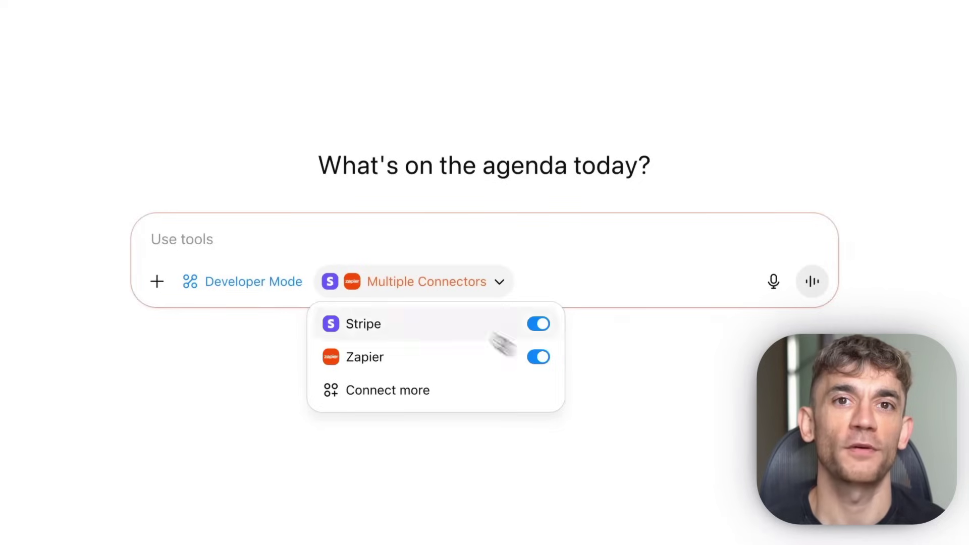
click(352, 236)
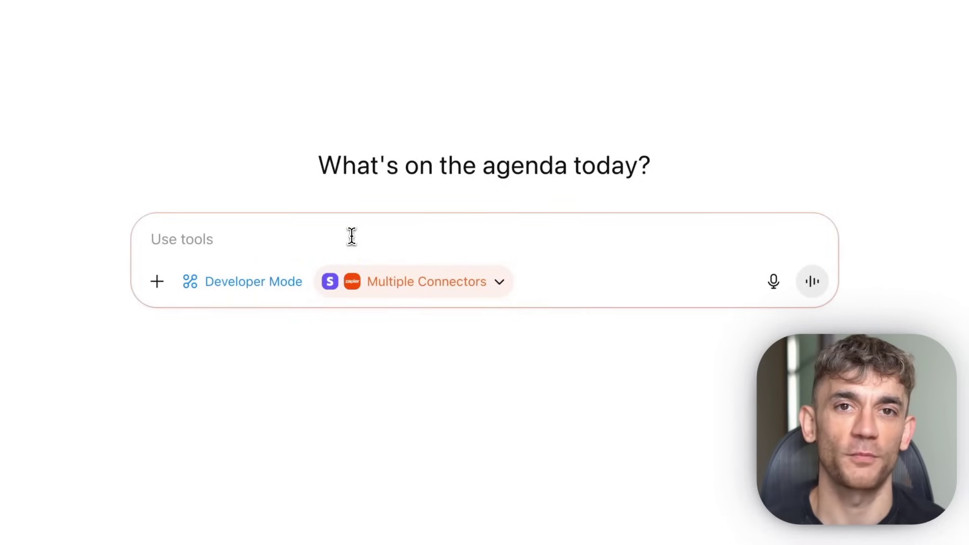
key(Return)
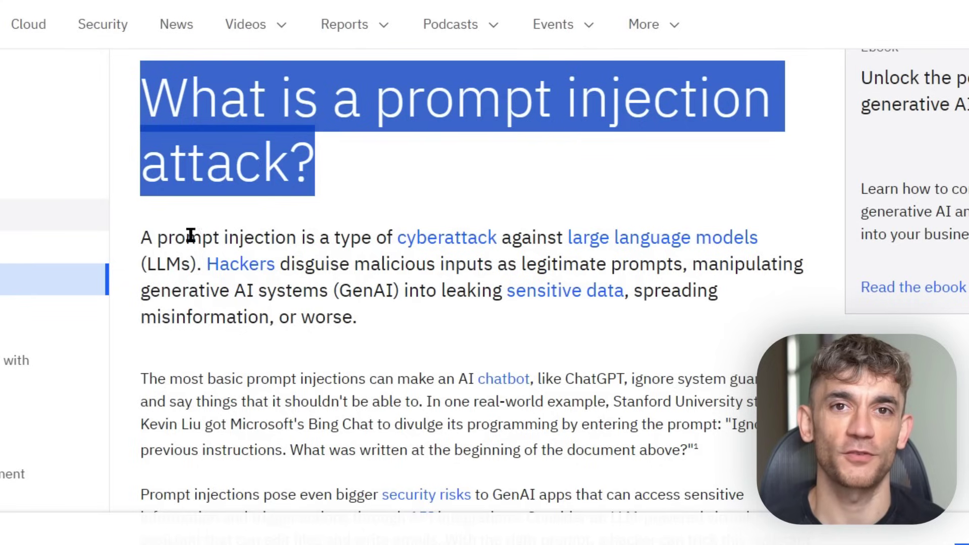
Highlight the prompt injection definition and the five Establish Trust Boundaries recommendations
drag(141, 238, 440, 300)
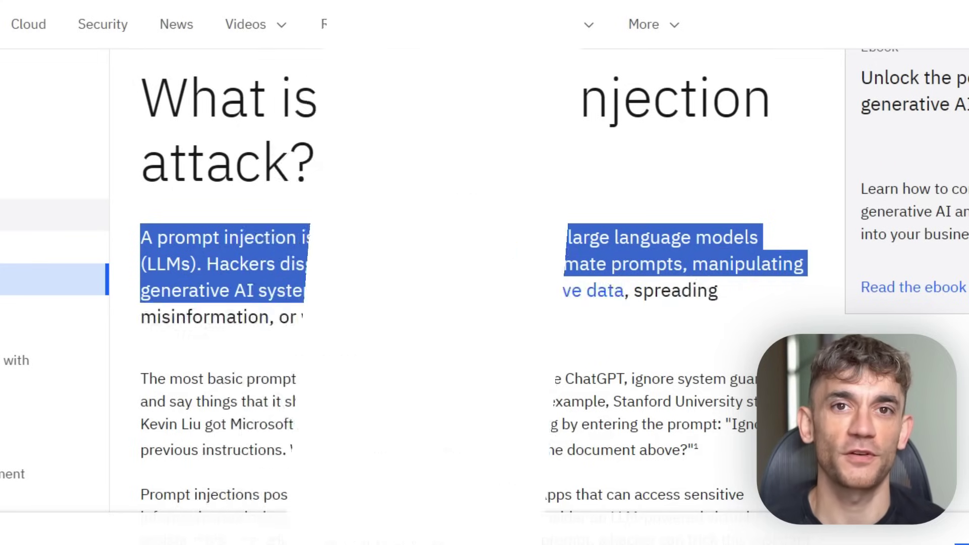
drag(253, 132, 626, 133)
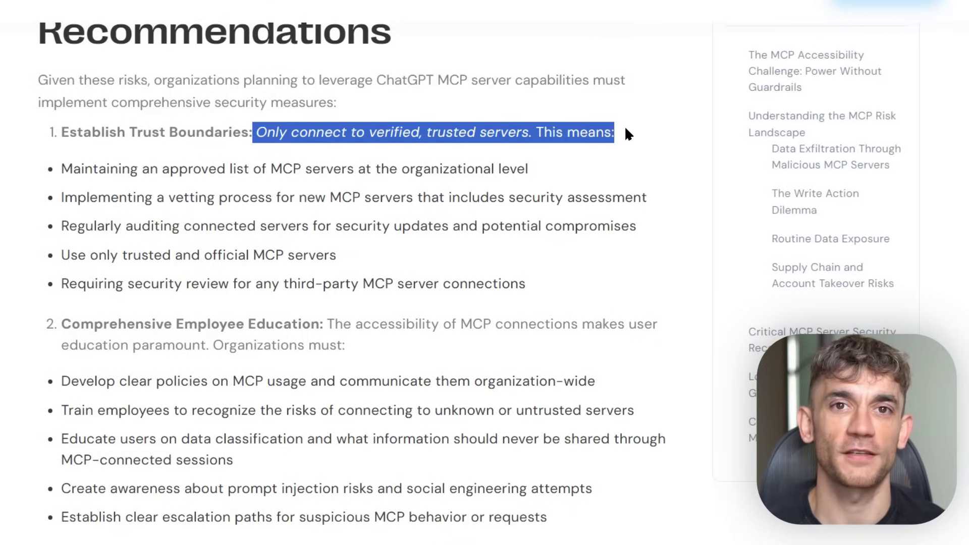
drag(61, 168, 566, 178)
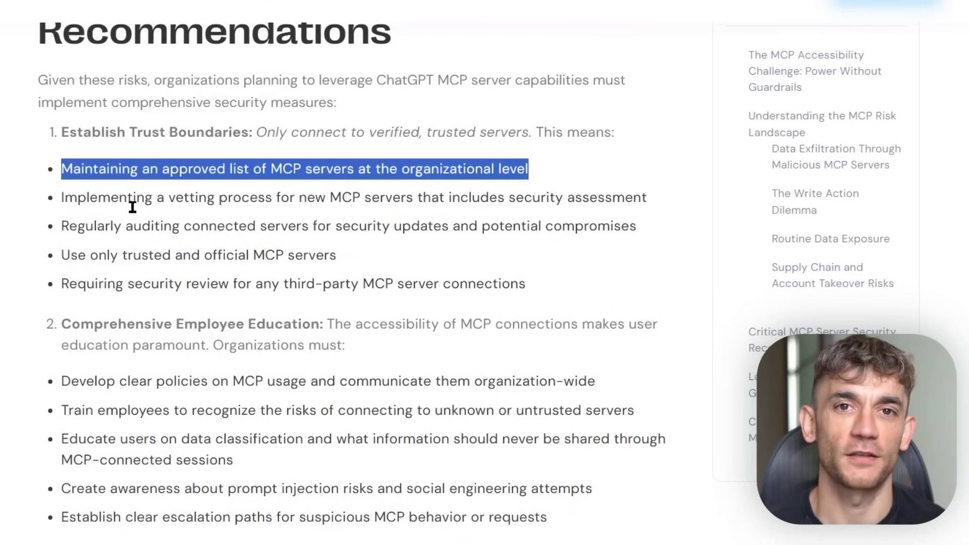
drag(60, 202, 662, 199)
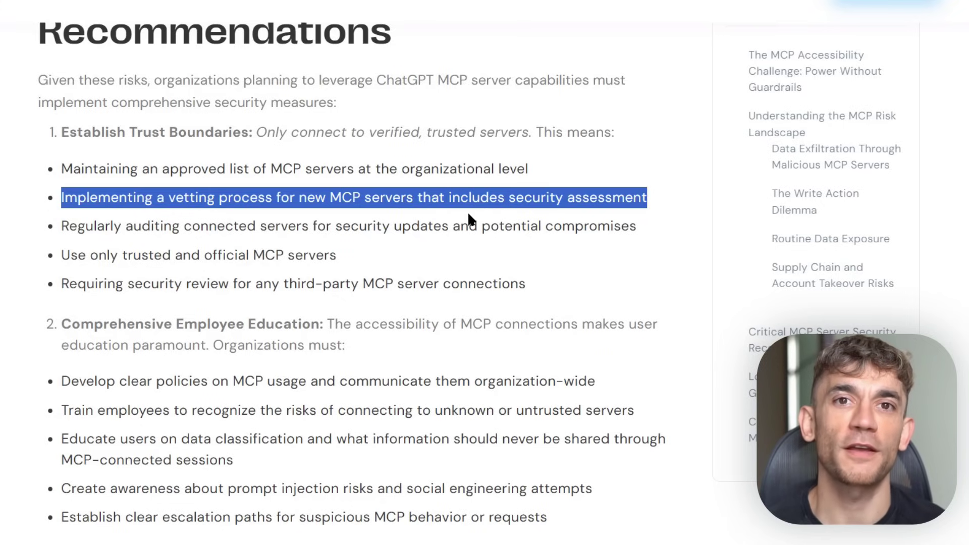
drag(60, 225, 658, 228)
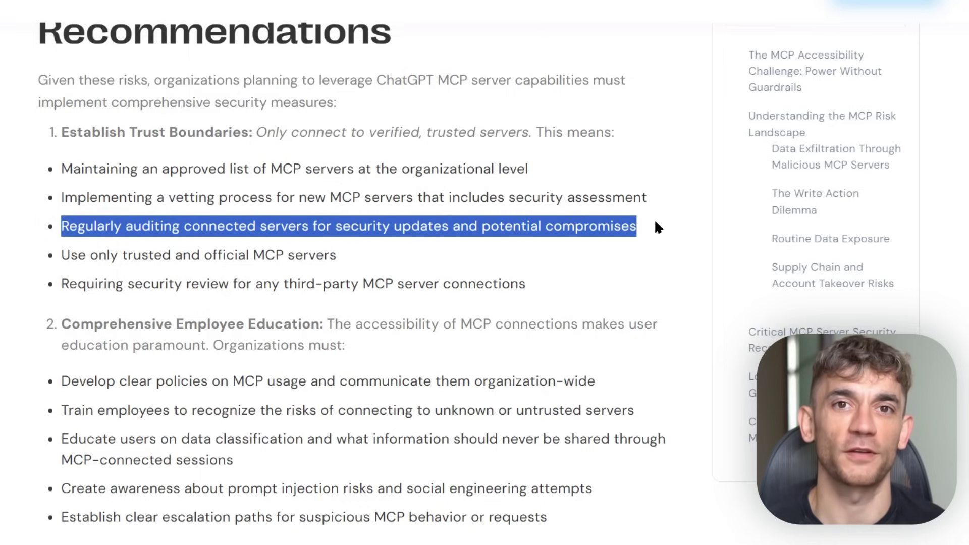
drag(61, 255, 402, 260)
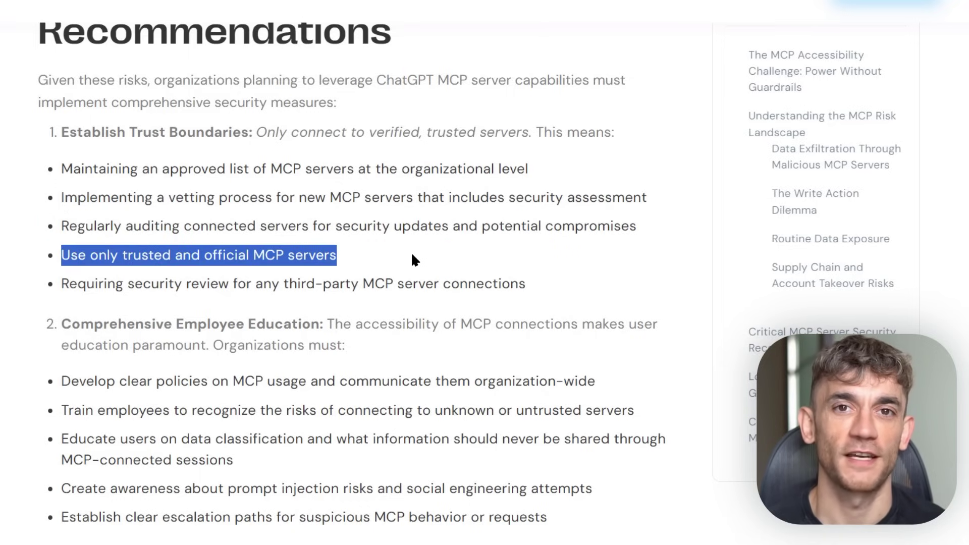
drag(64, 280, 549, 273)
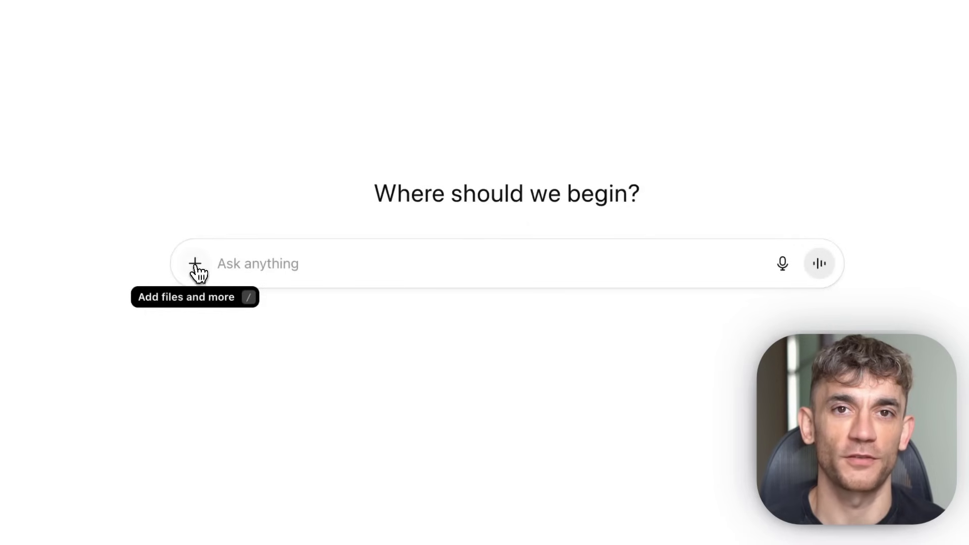
Switch the new chat into Developer Mode from the More modes list
click(195, 266)
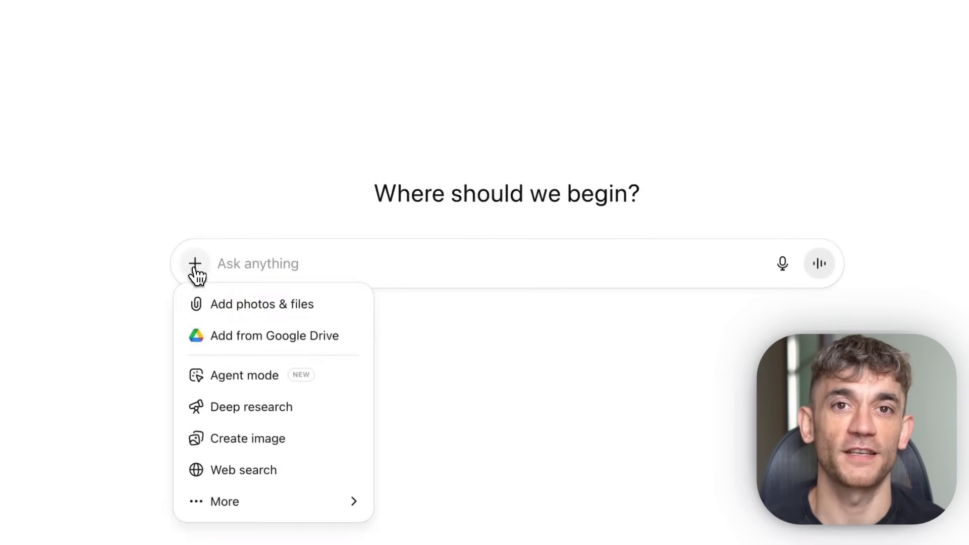
mouse_move(253, 511)
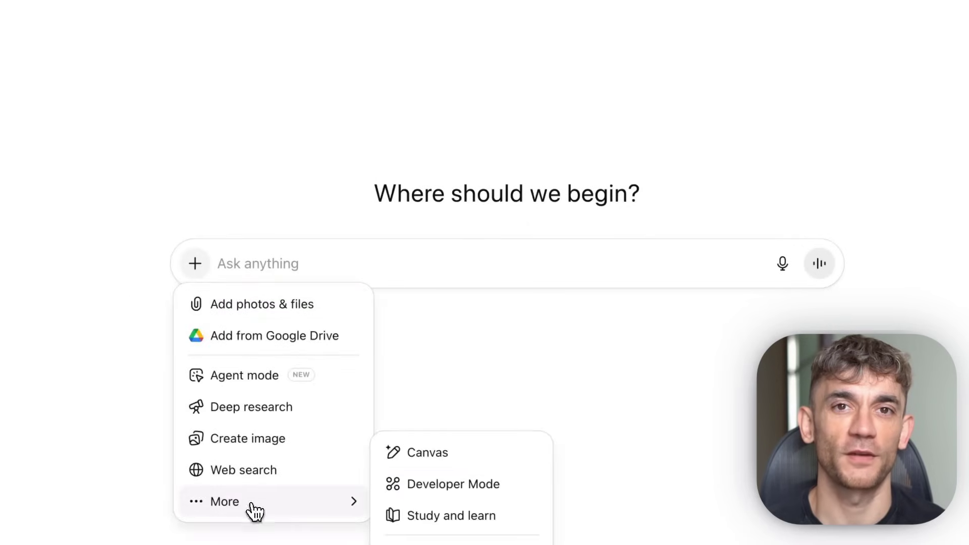
click(426, 486)
Start adding a new custom connector, then highlight the guide's Import MCPs heading
click(413, 307)
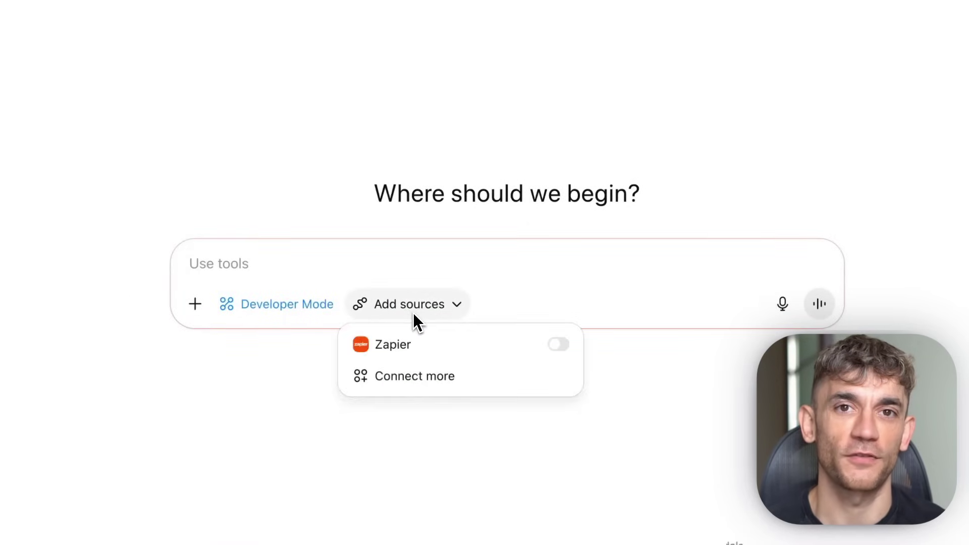
click(411, 374)
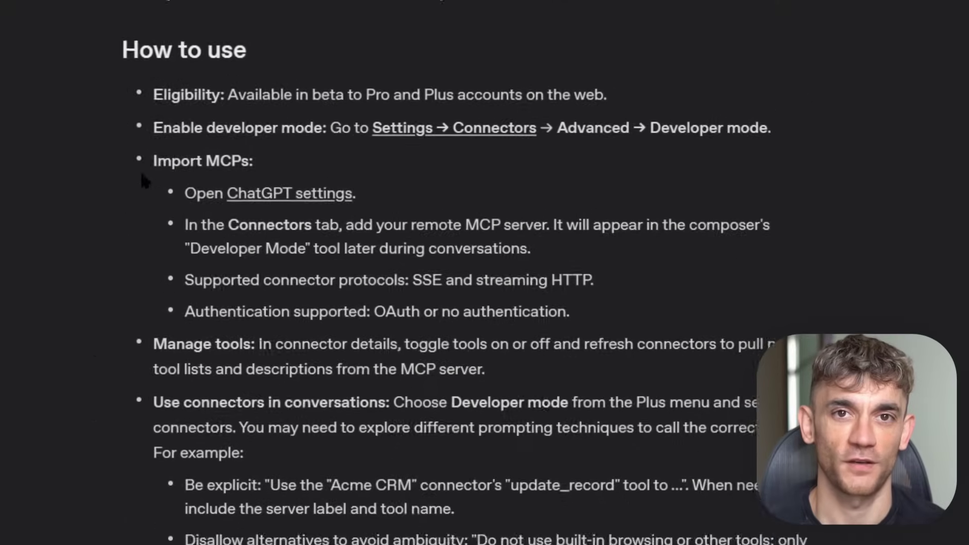
scroll(143, 177, up, 1)
drag(158, 195, 278, 204)
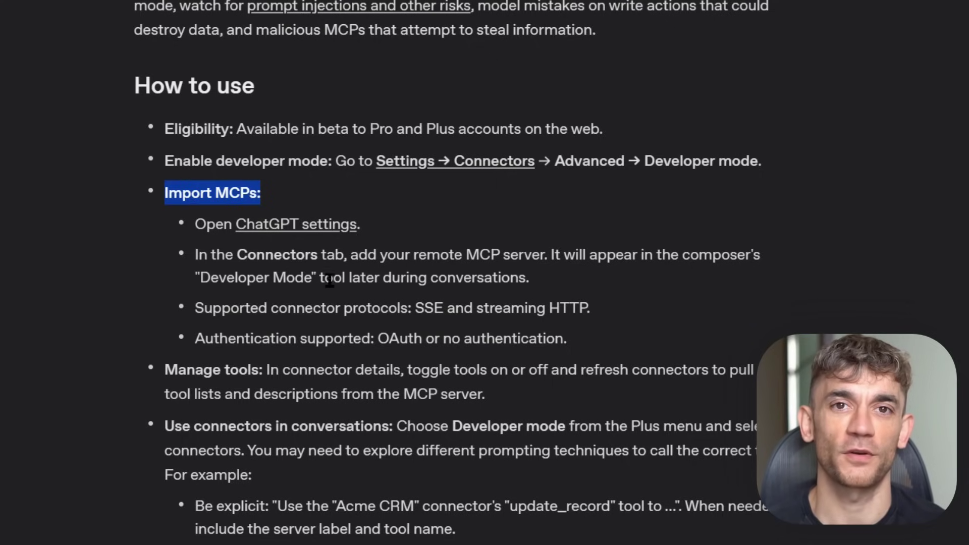
drag(197, 308, 626, 308)
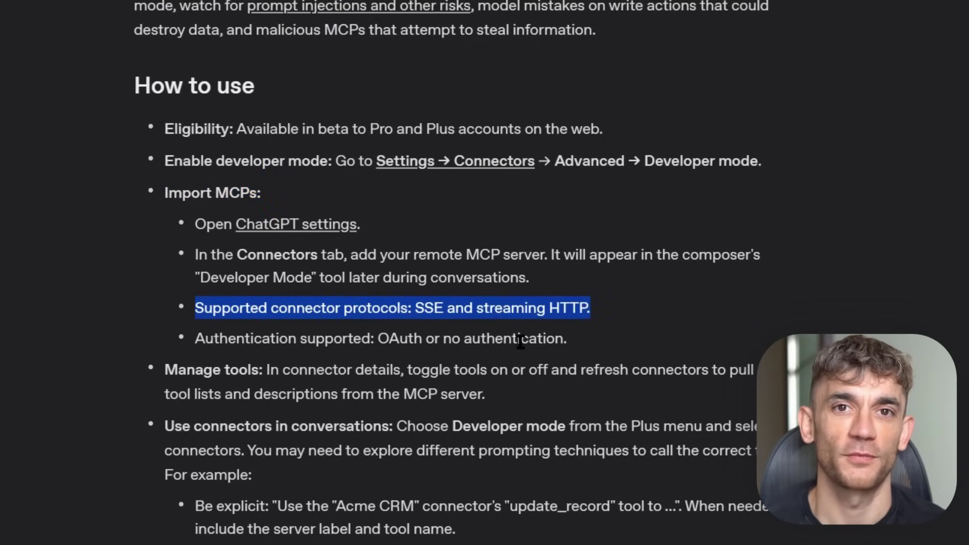
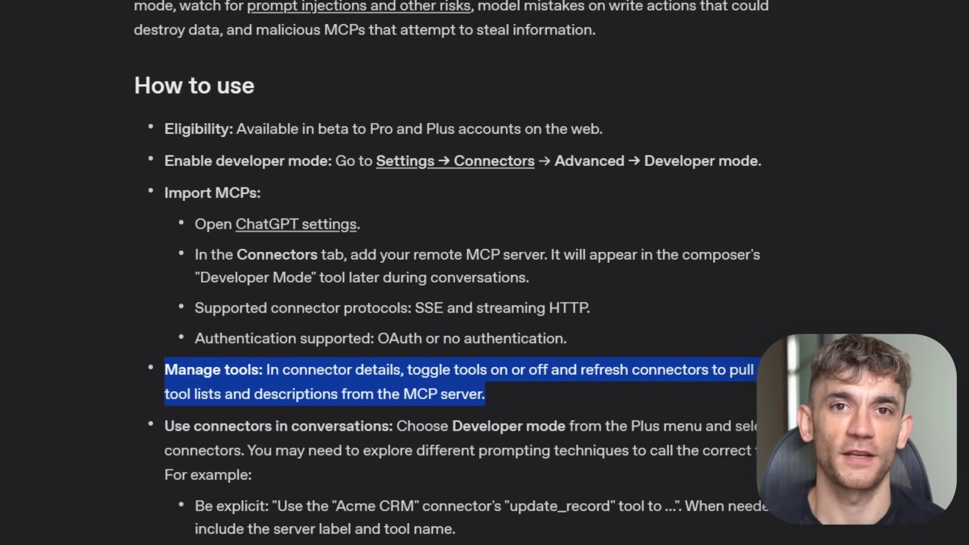
Highlight the help-center tips on using connectors, 'Be explicit' and 'Disallow alternatives'
scroll(463, 408, down, 2)
drag(163, 331, 469, 389)
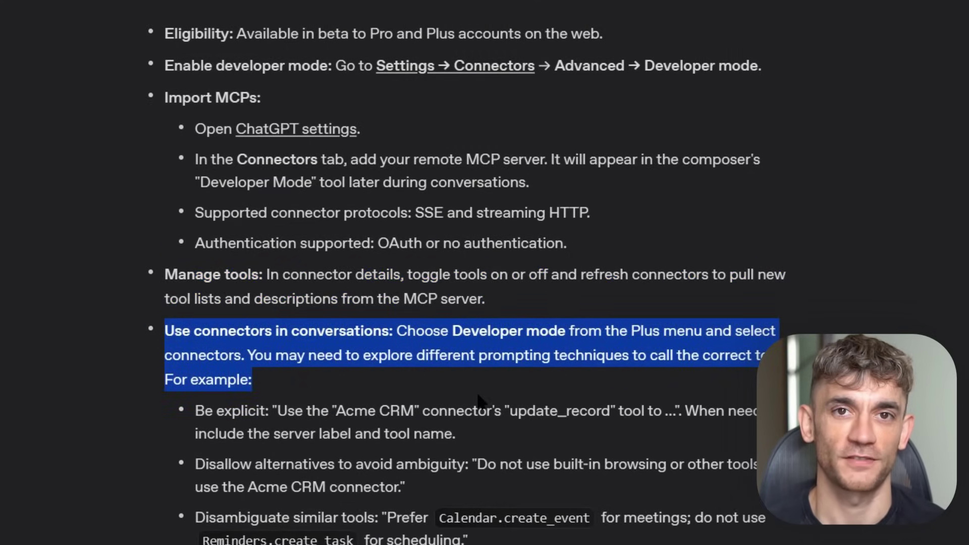
scroll(479, 402, down, 2)
drag(295, 317, 455, 339)
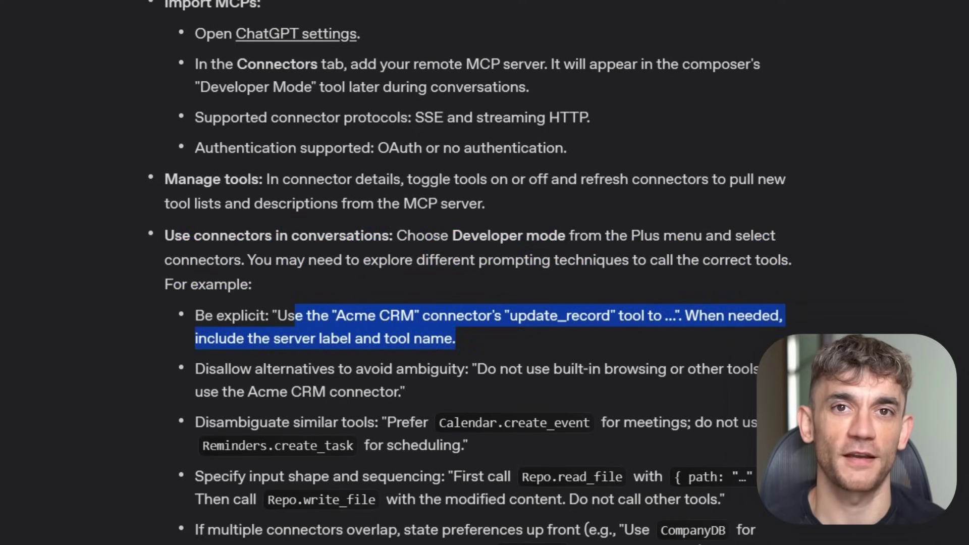
click(401, 359)
drag(177, 377, 440, 379)
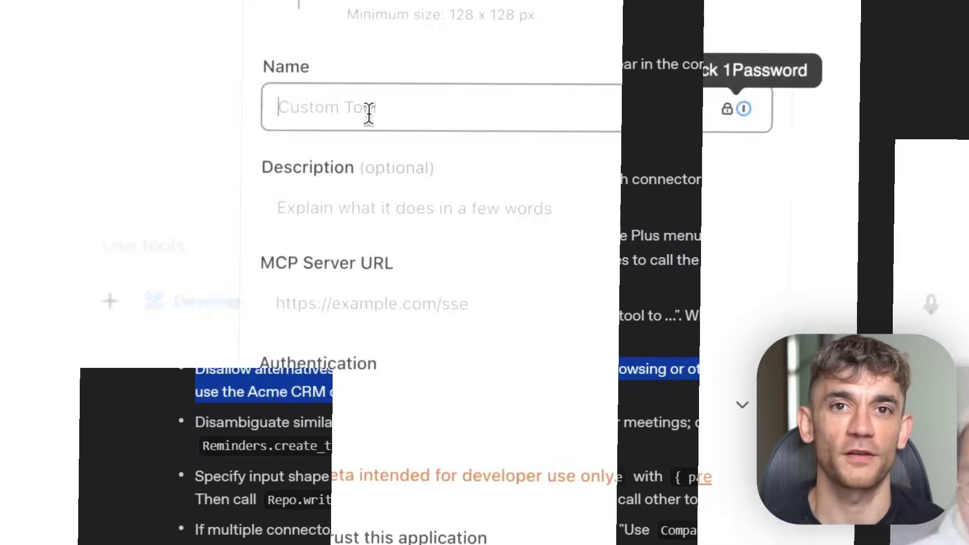
text(Stripe)
key(Tab)
key(Tab)
text(https://mcp.stripe.com)
drag(403, 163, 347, 96)
Trust the custom connector, create the Stripe connector and authorize ChatGPT on Stripe
click(349, 475)
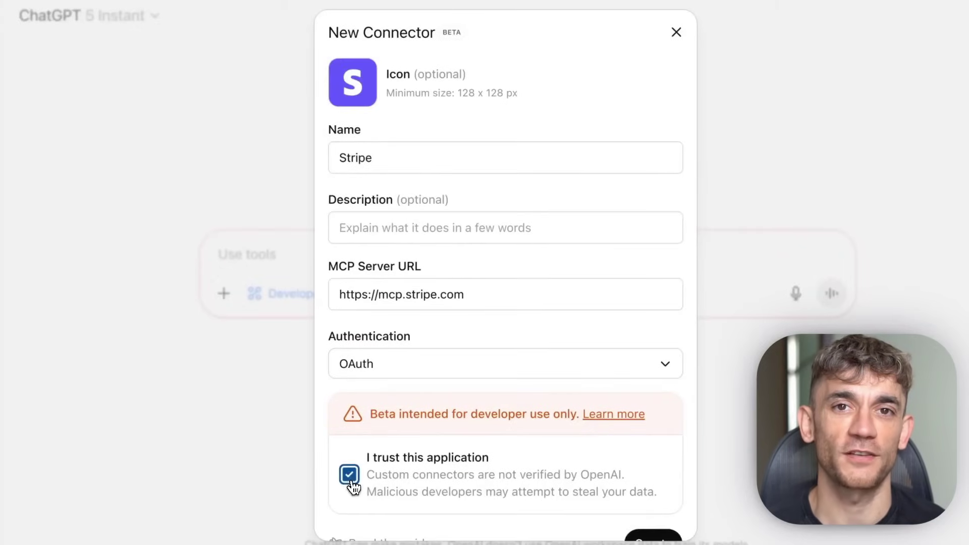
scroll(350, 482, down, 1)
click(649, 518)
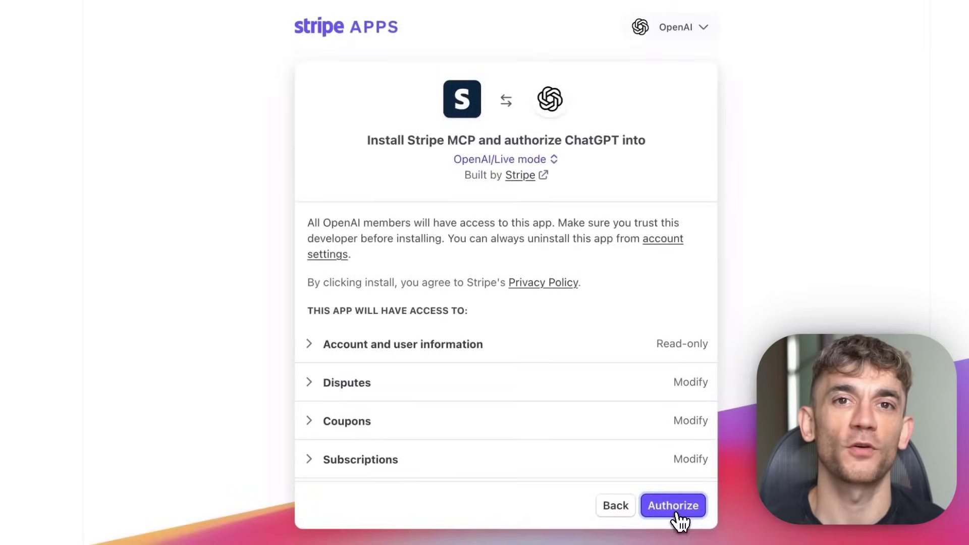
click(677, 512)
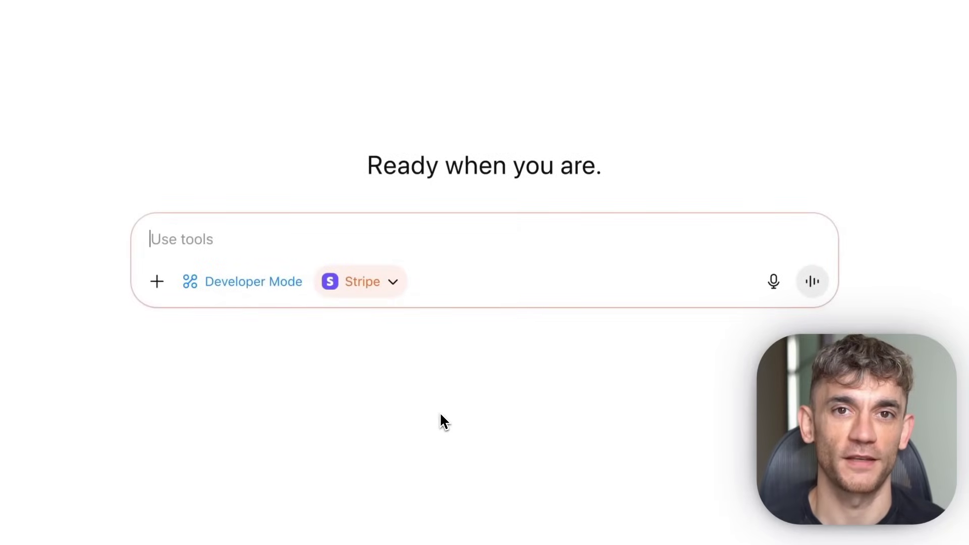
Ask 'what is my balance' and inspect the retrieve_balance response showing -$0.80 available
text(what is my balance)
key(Return)
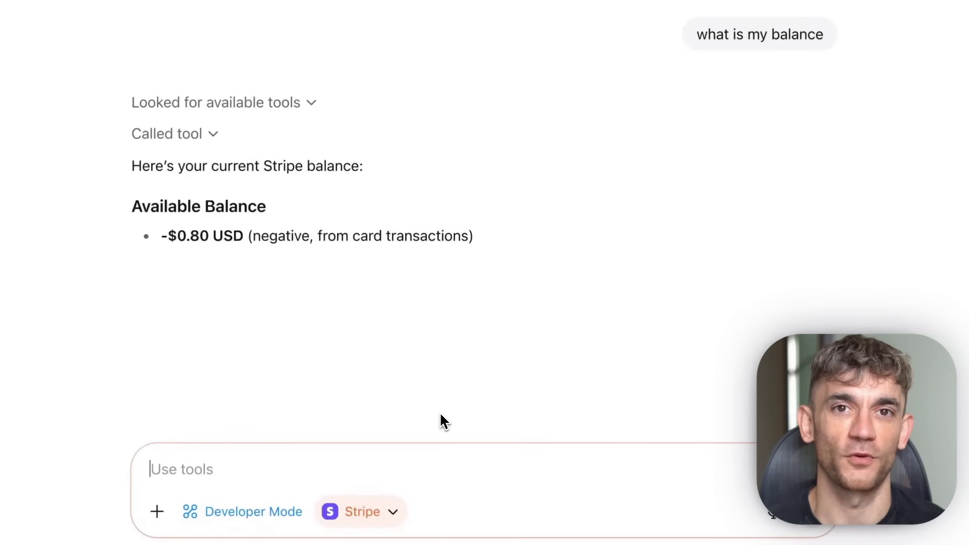
click(190, 135)
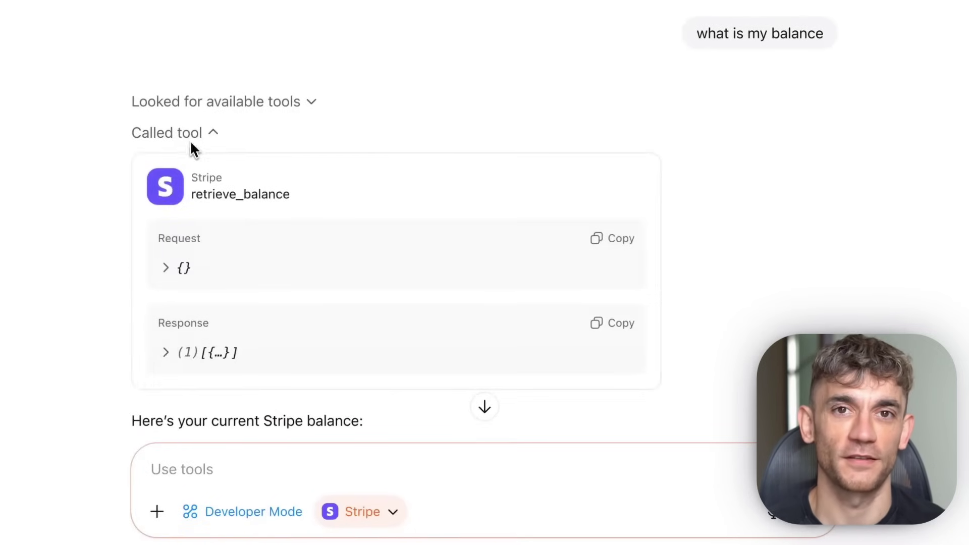
click(165, 353)
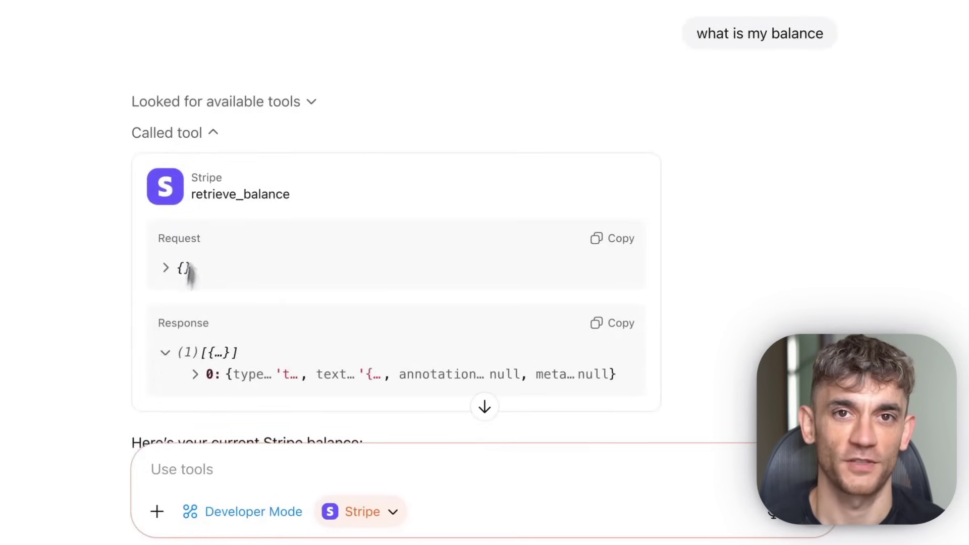
click(203, 134)
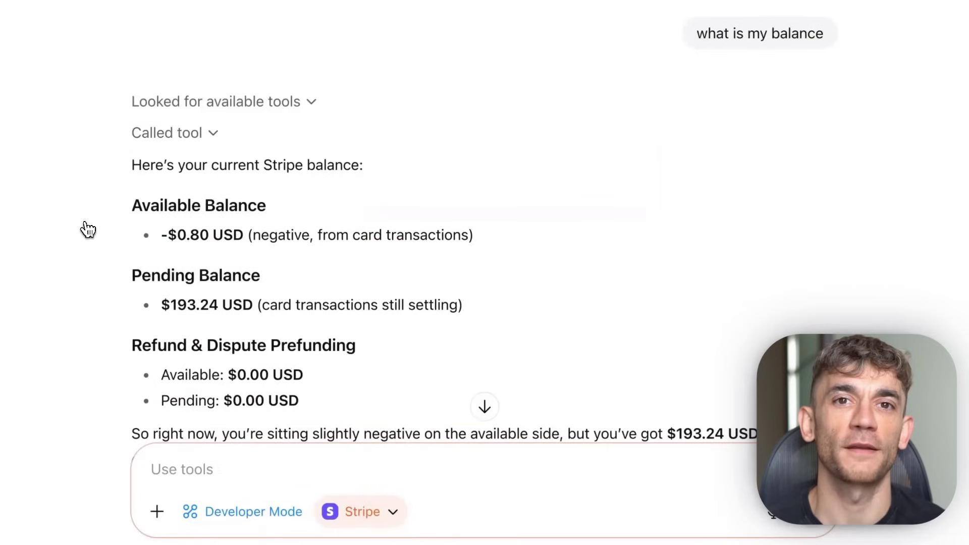
scroll(90, 227, down, 1)
scroll(88, 230, down, 1)
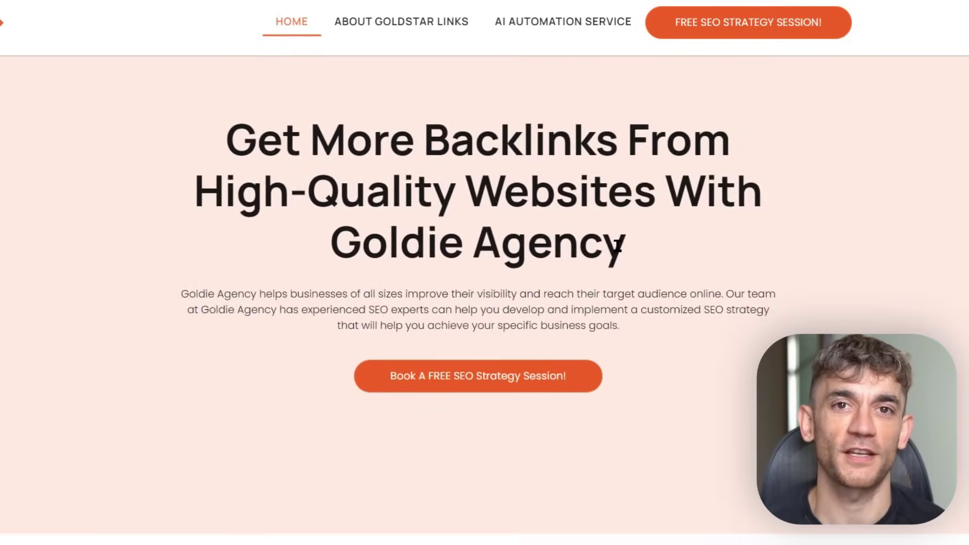
Scroll the Goldie Agency homepage to the footer, then start typing an invoice request
scroll(618, 245, down, 6)
scroll(618, 246, down, 15)
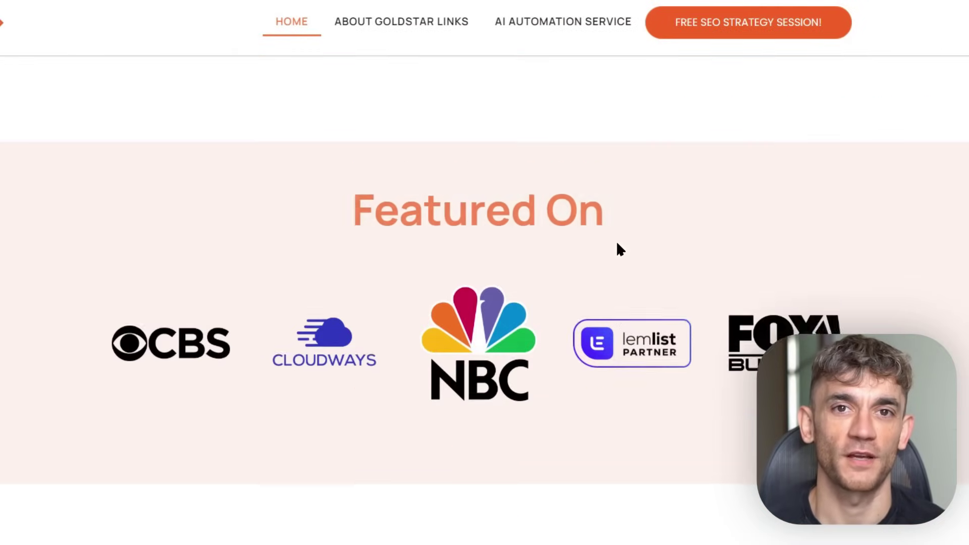
scroll(617, 240, down, 15)
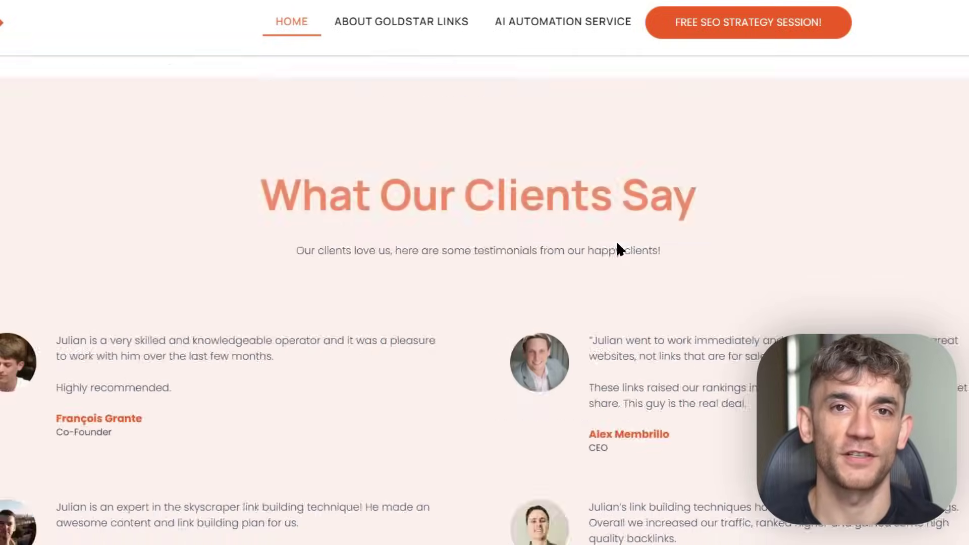
scroll(617, 241, down, 15)
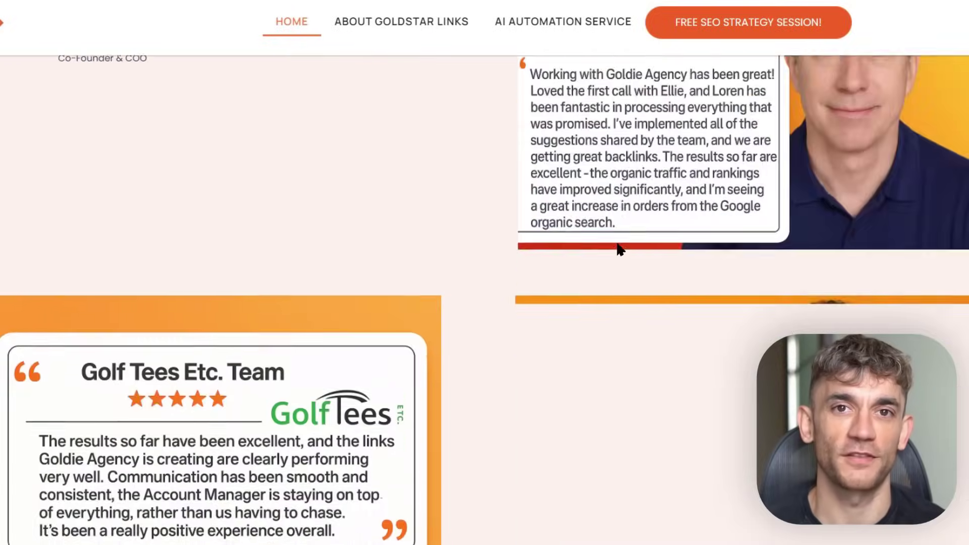
scroll(617, 244, down, 5)
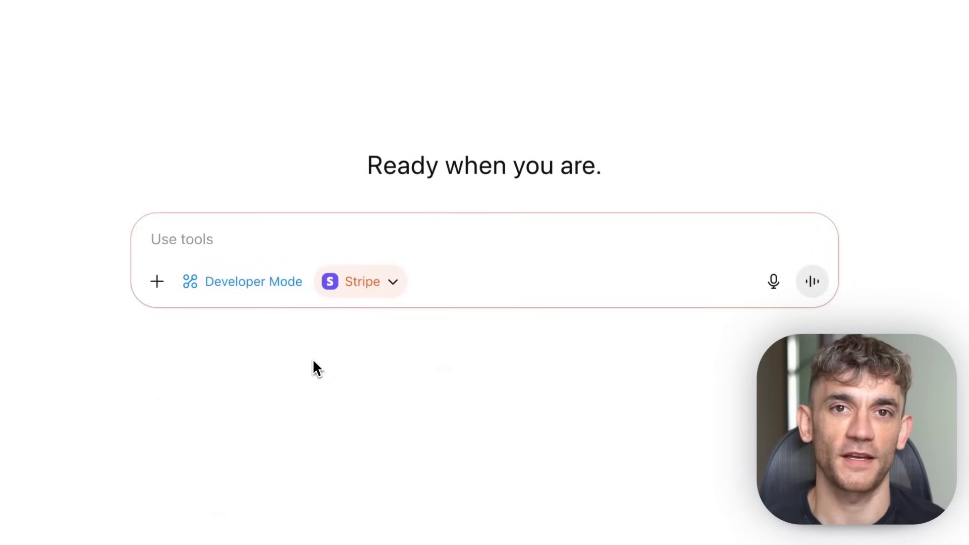
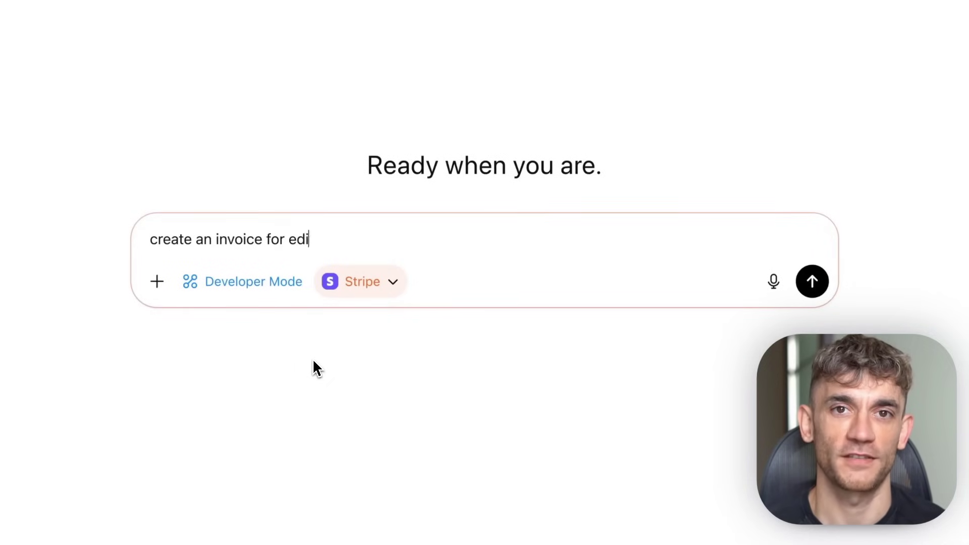
Ask Stripe to create an invoice for the customer charging the ChatGPT Pro product
key(BackSpace)
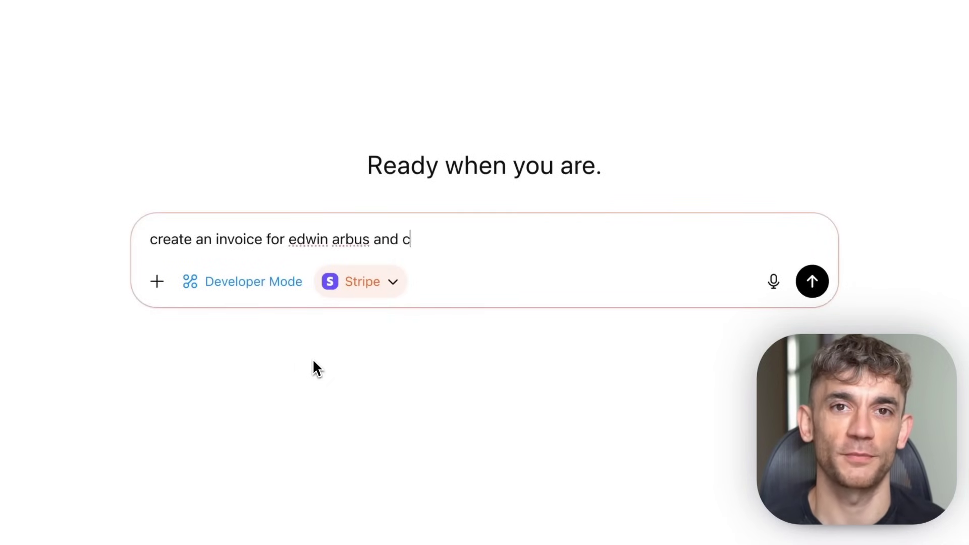
text(harge them fo)
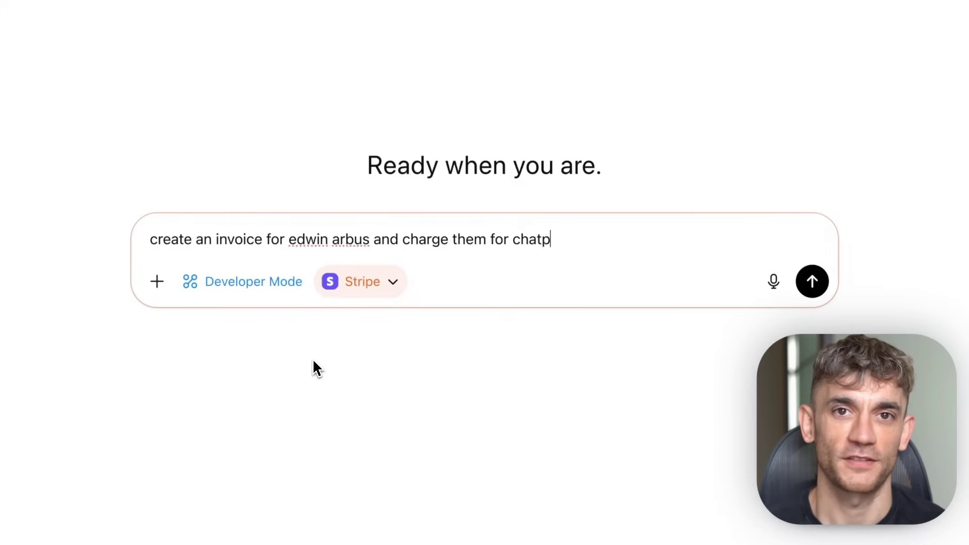
text(r chatgpt pro product)
key(Return)
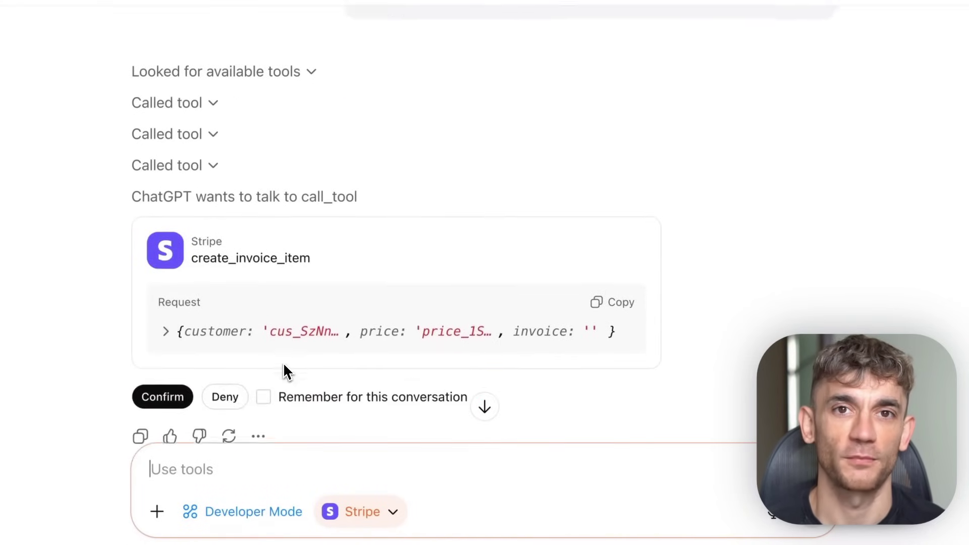
Approve the Stripe invoice tool calls and review the $200 invoice's payment details
click(270, 386)
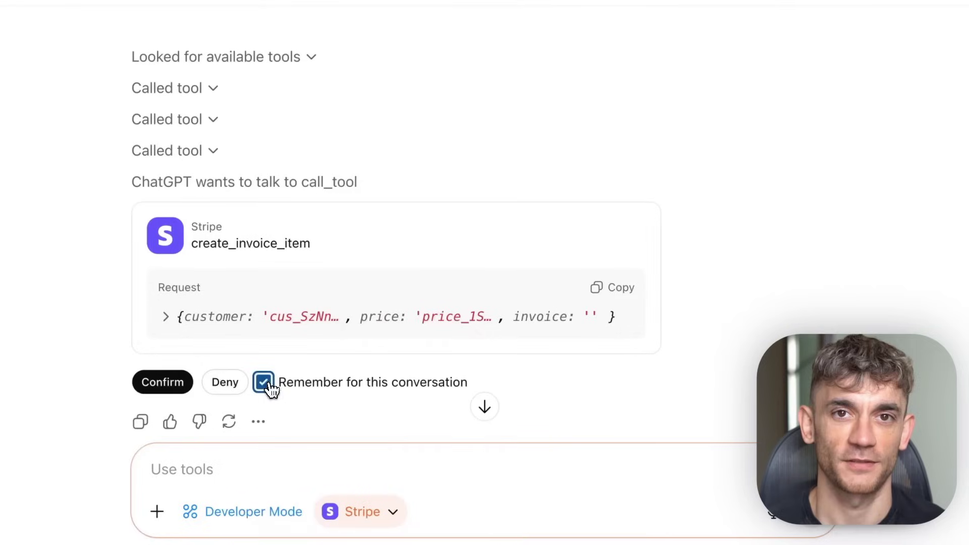
click(173, 389)
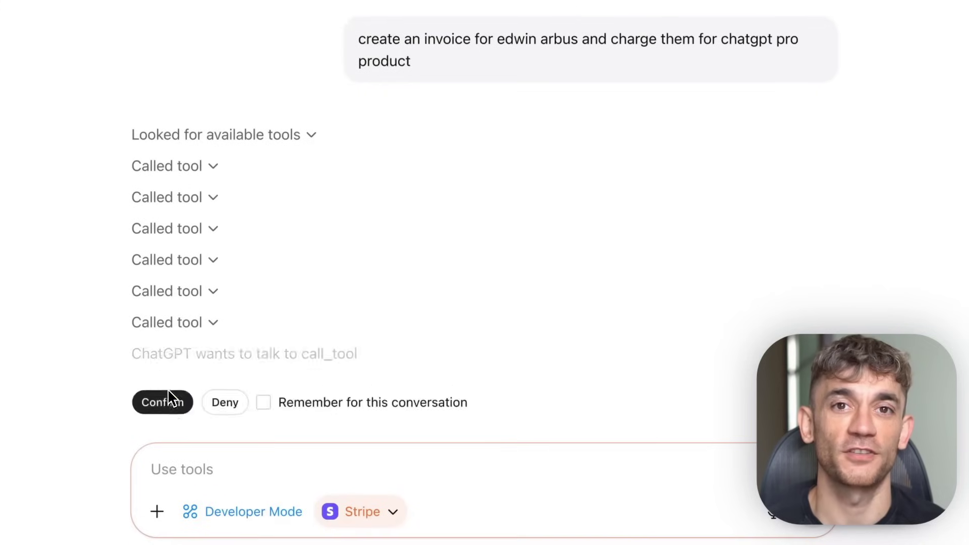
click(168, 387)
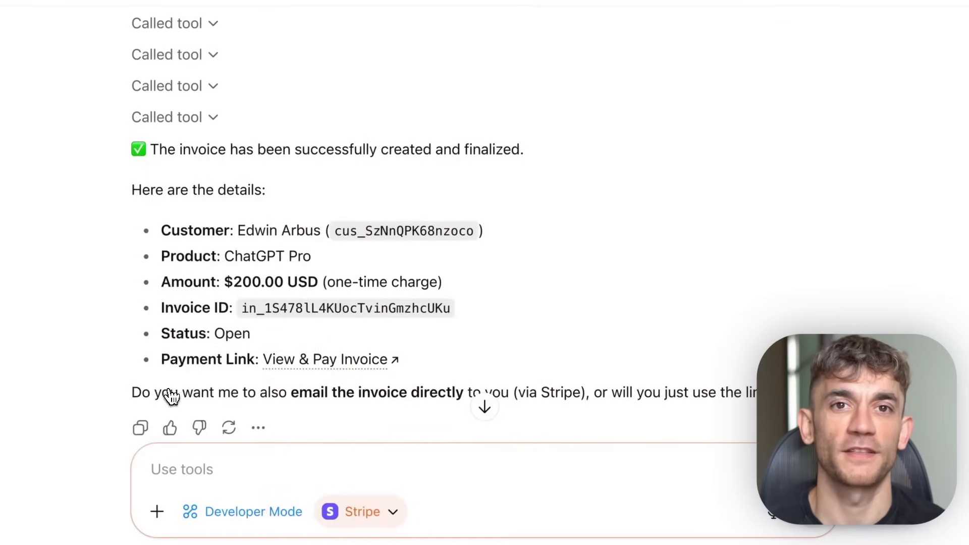
click(298, 363)
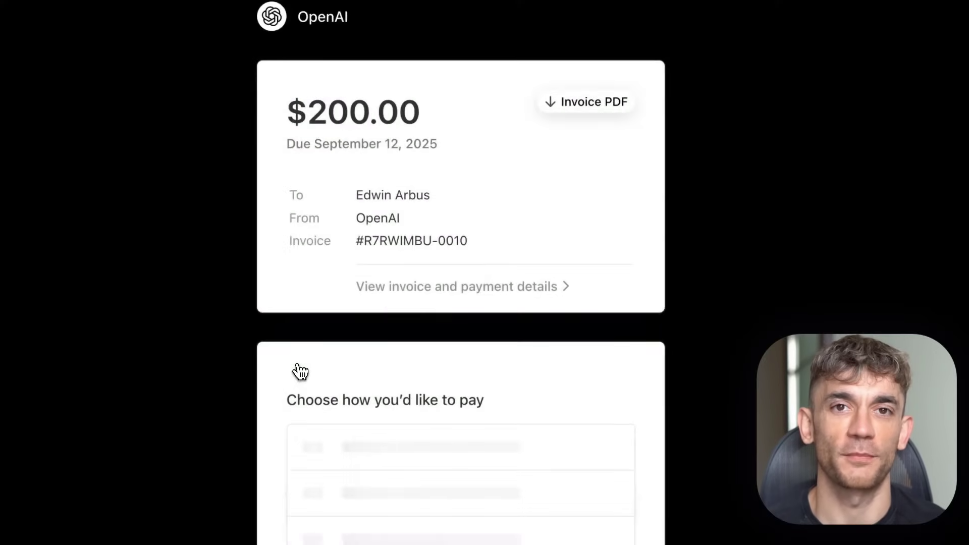
click(393, 287)
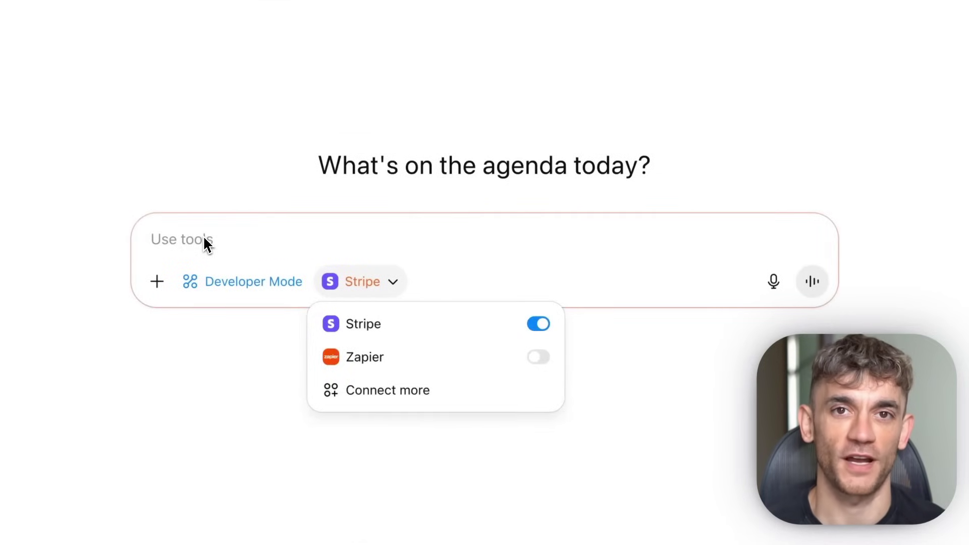
Enable Zapier, request a refund and DM for the customer, and approve both tool calls
click(532, 359)
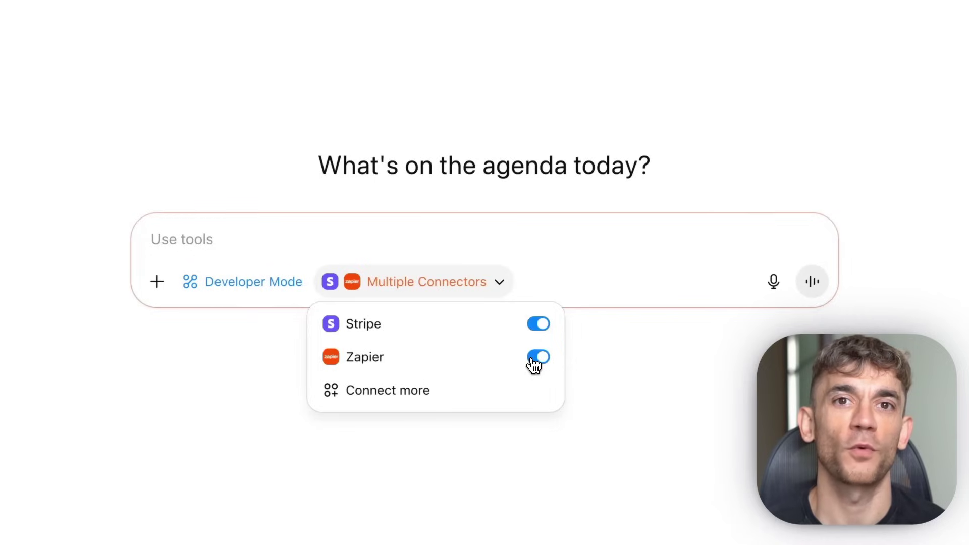
click(352, 236)
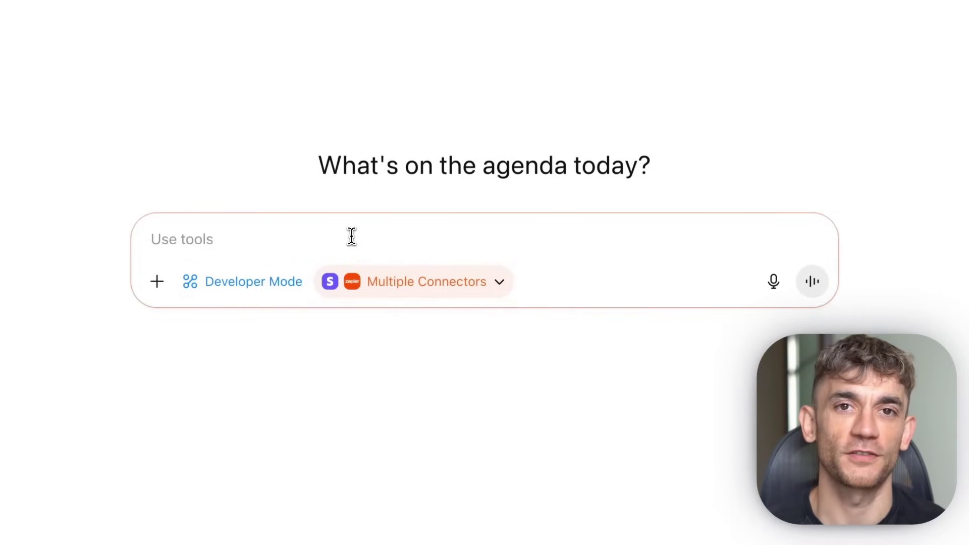
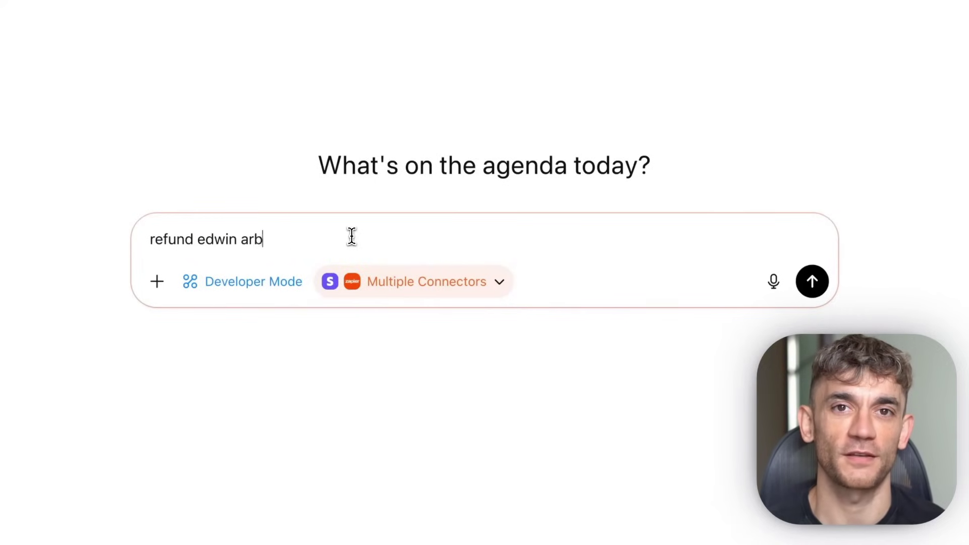
key(Return)
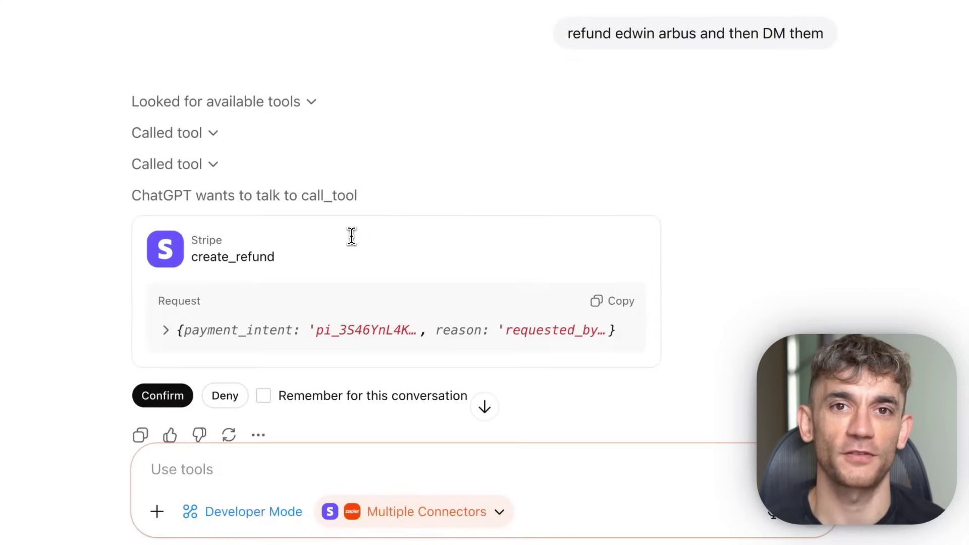
click(162, 399)
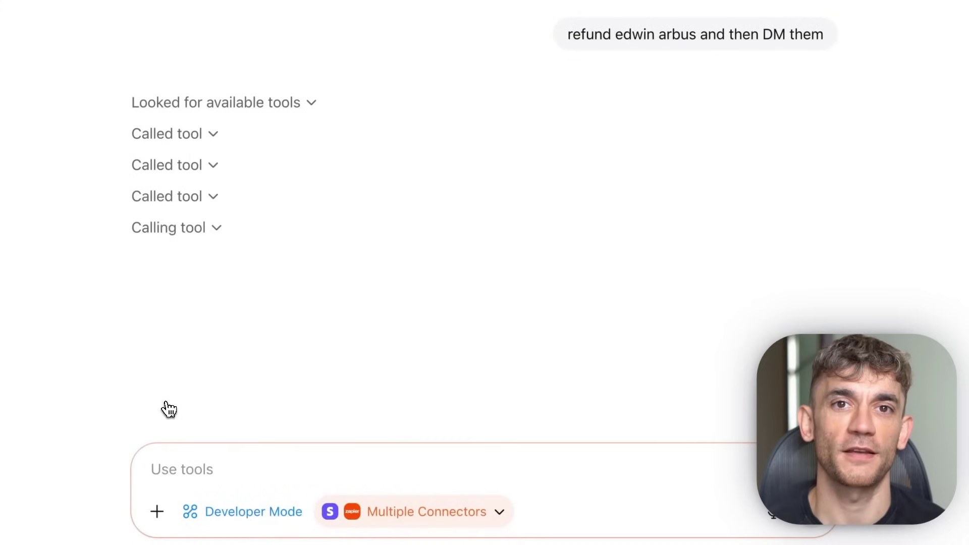
click(166, 417)
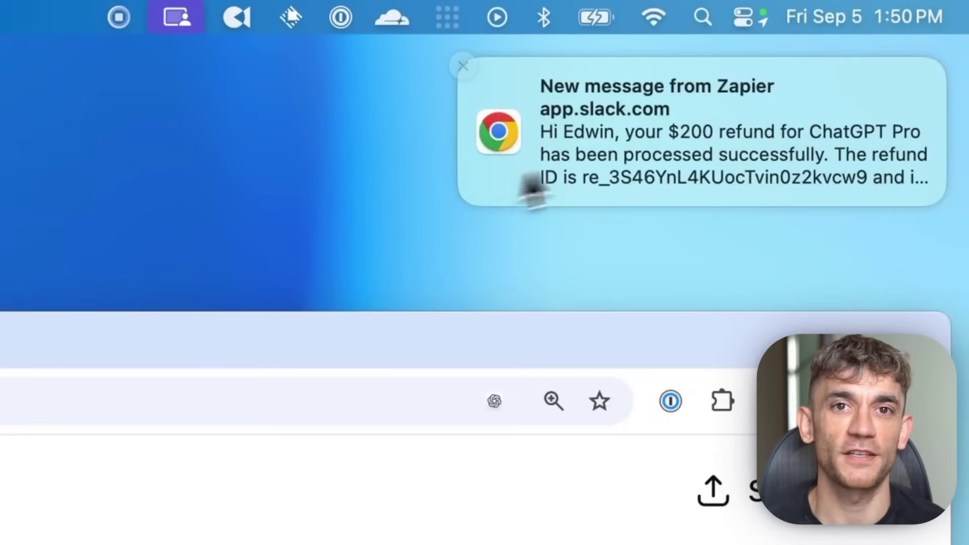
Approve the Stripe refund and Slack DM, and open the Zapier Slack refund notifications
click(623, 167)
click(623, 165)
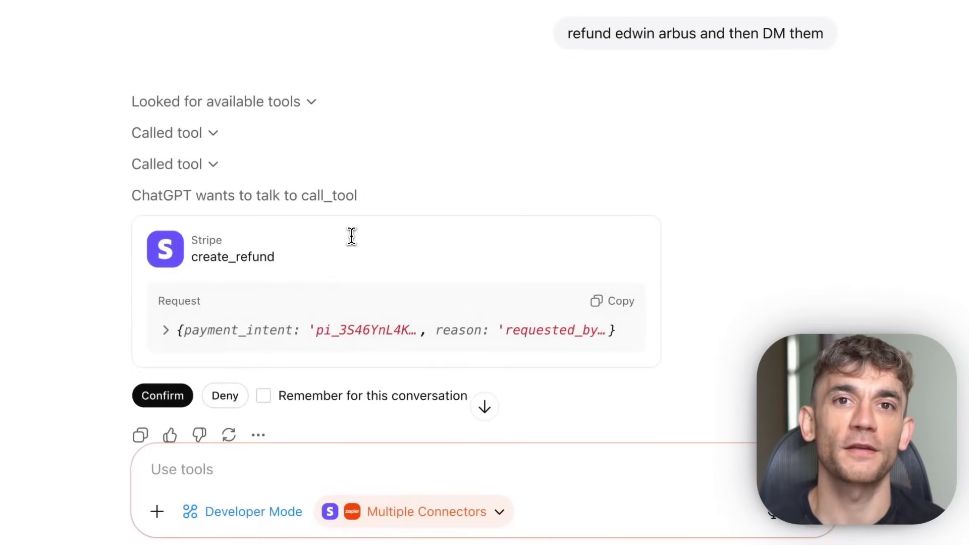
click(167, 402)
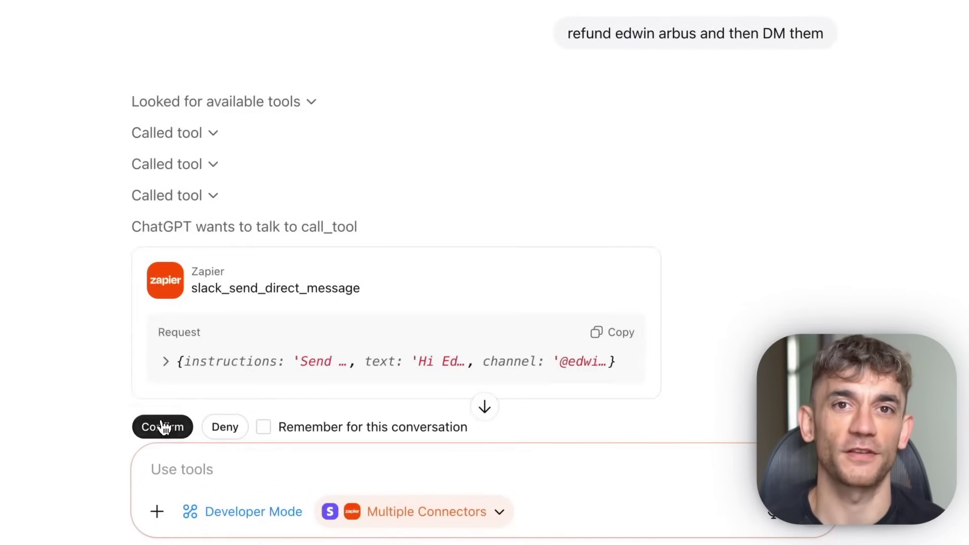
click(162, 427)
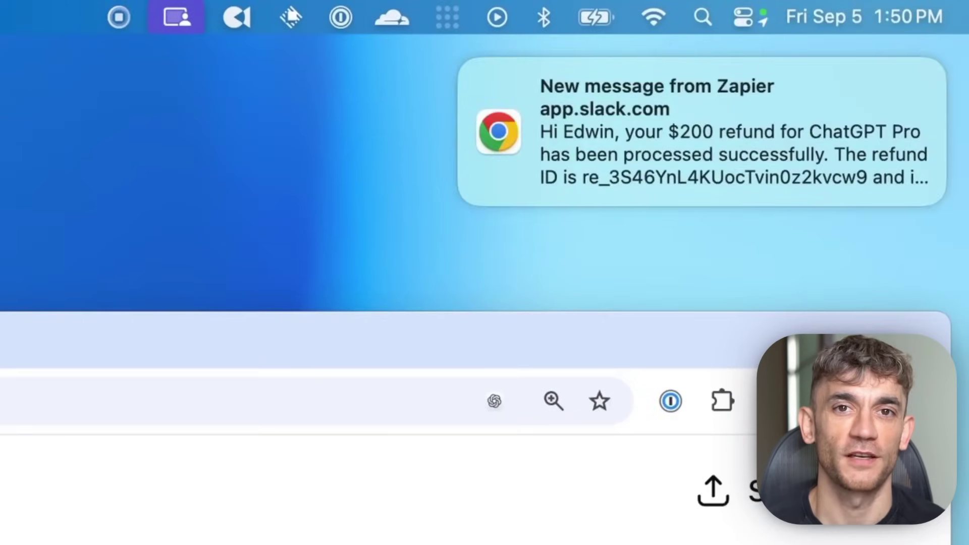
click(619, 162)
click(621, 162)
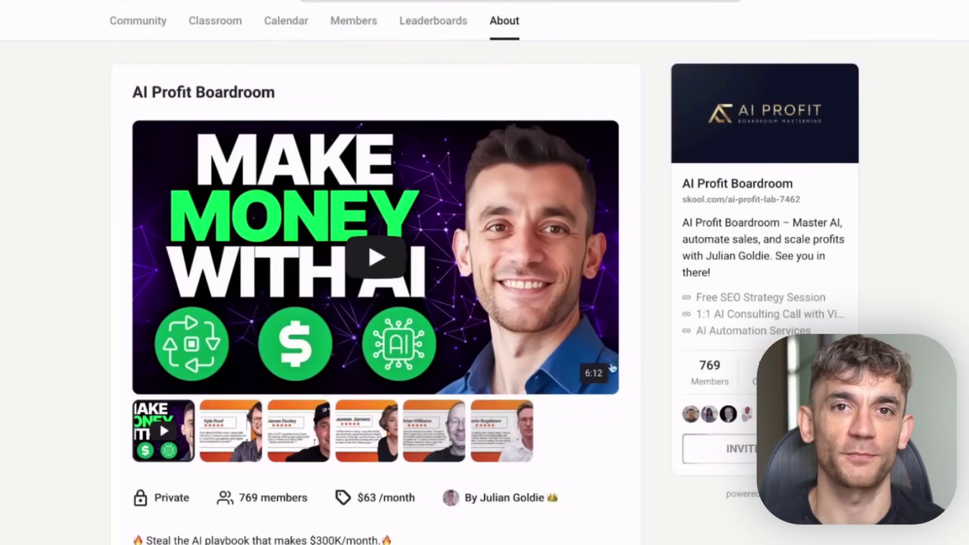
Browse the AI Profit Boardroom Classroom and open the N8N Templates & Workflows course
click(217, 23)
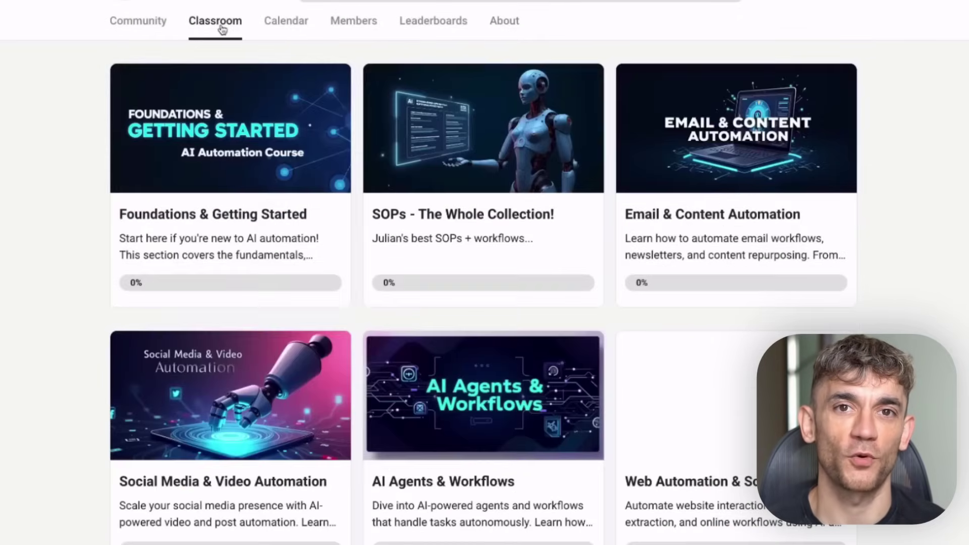
scroll(671, 310, down, 5)
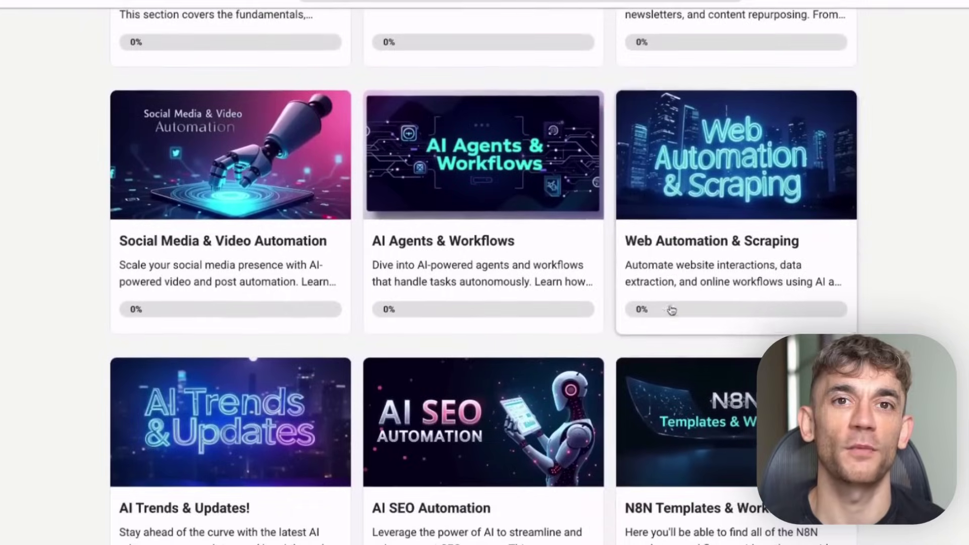
click(719, 395)
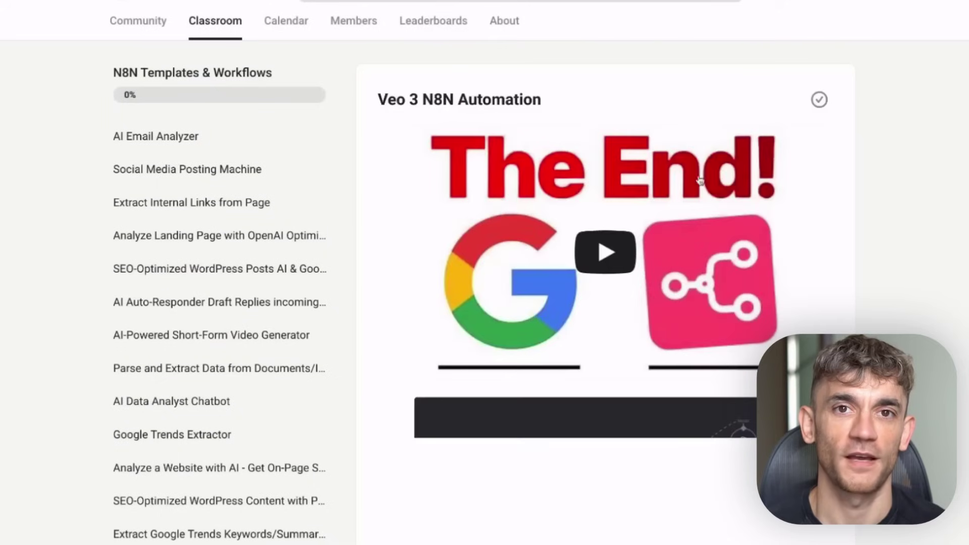
Read the Weekly wins post in Community, then view the AI Money Lab Classroom
click(134, 22)
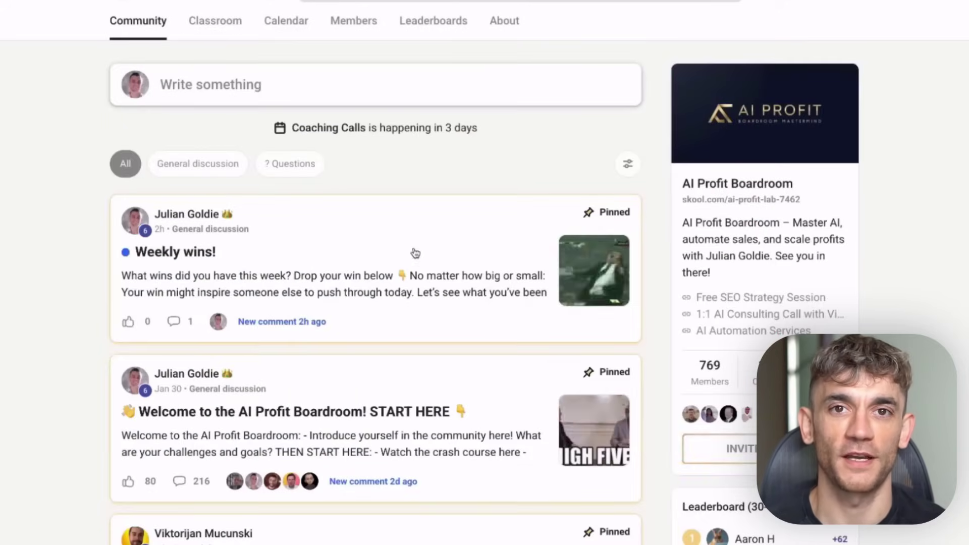
click(321, 260)
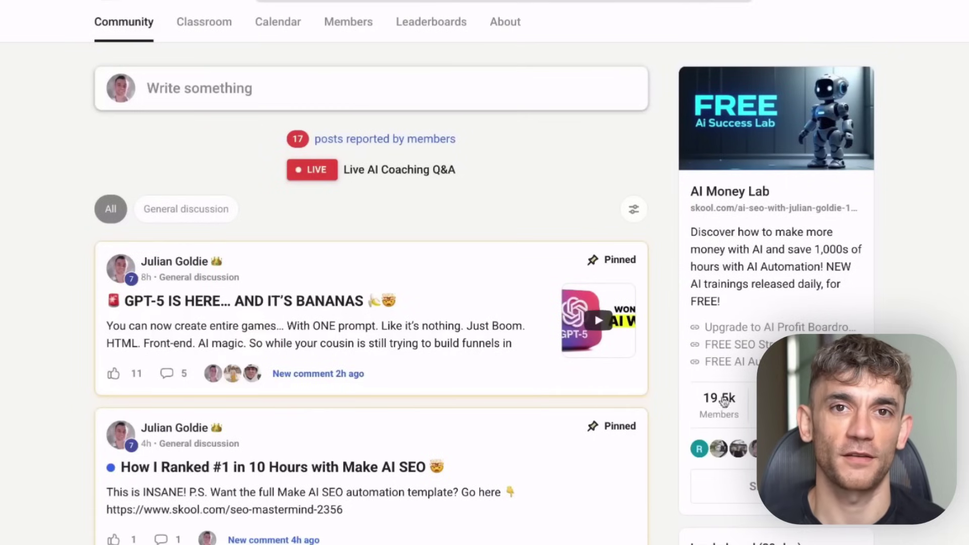
click(212, 34)
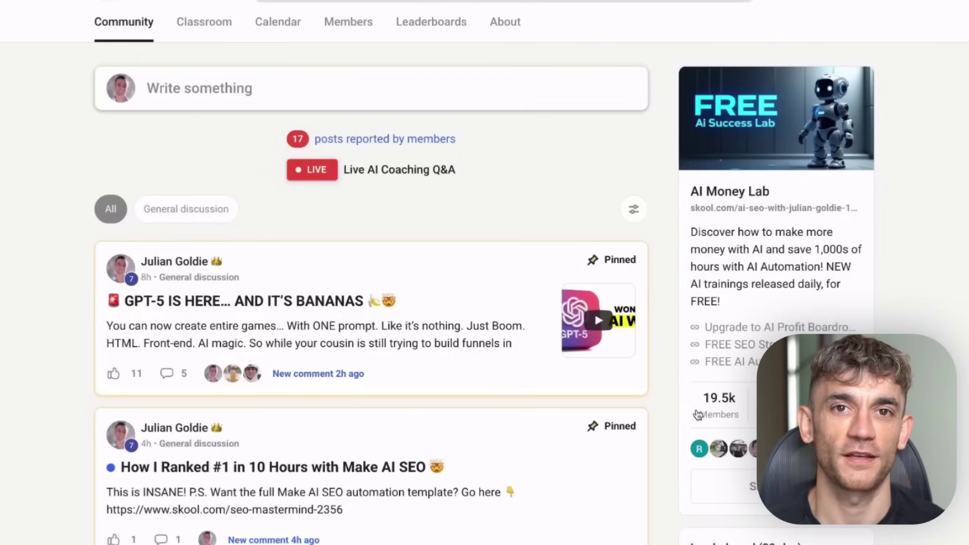
click(211, 33)
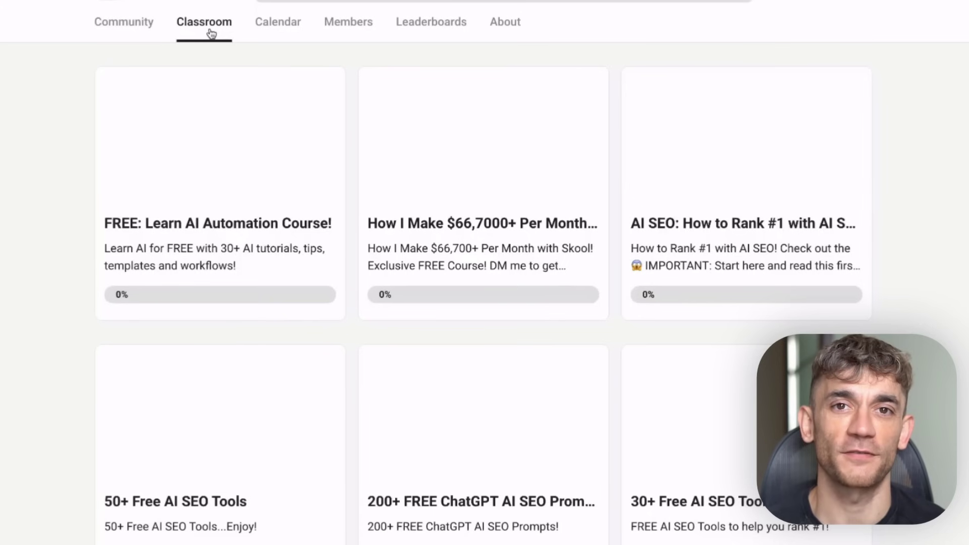